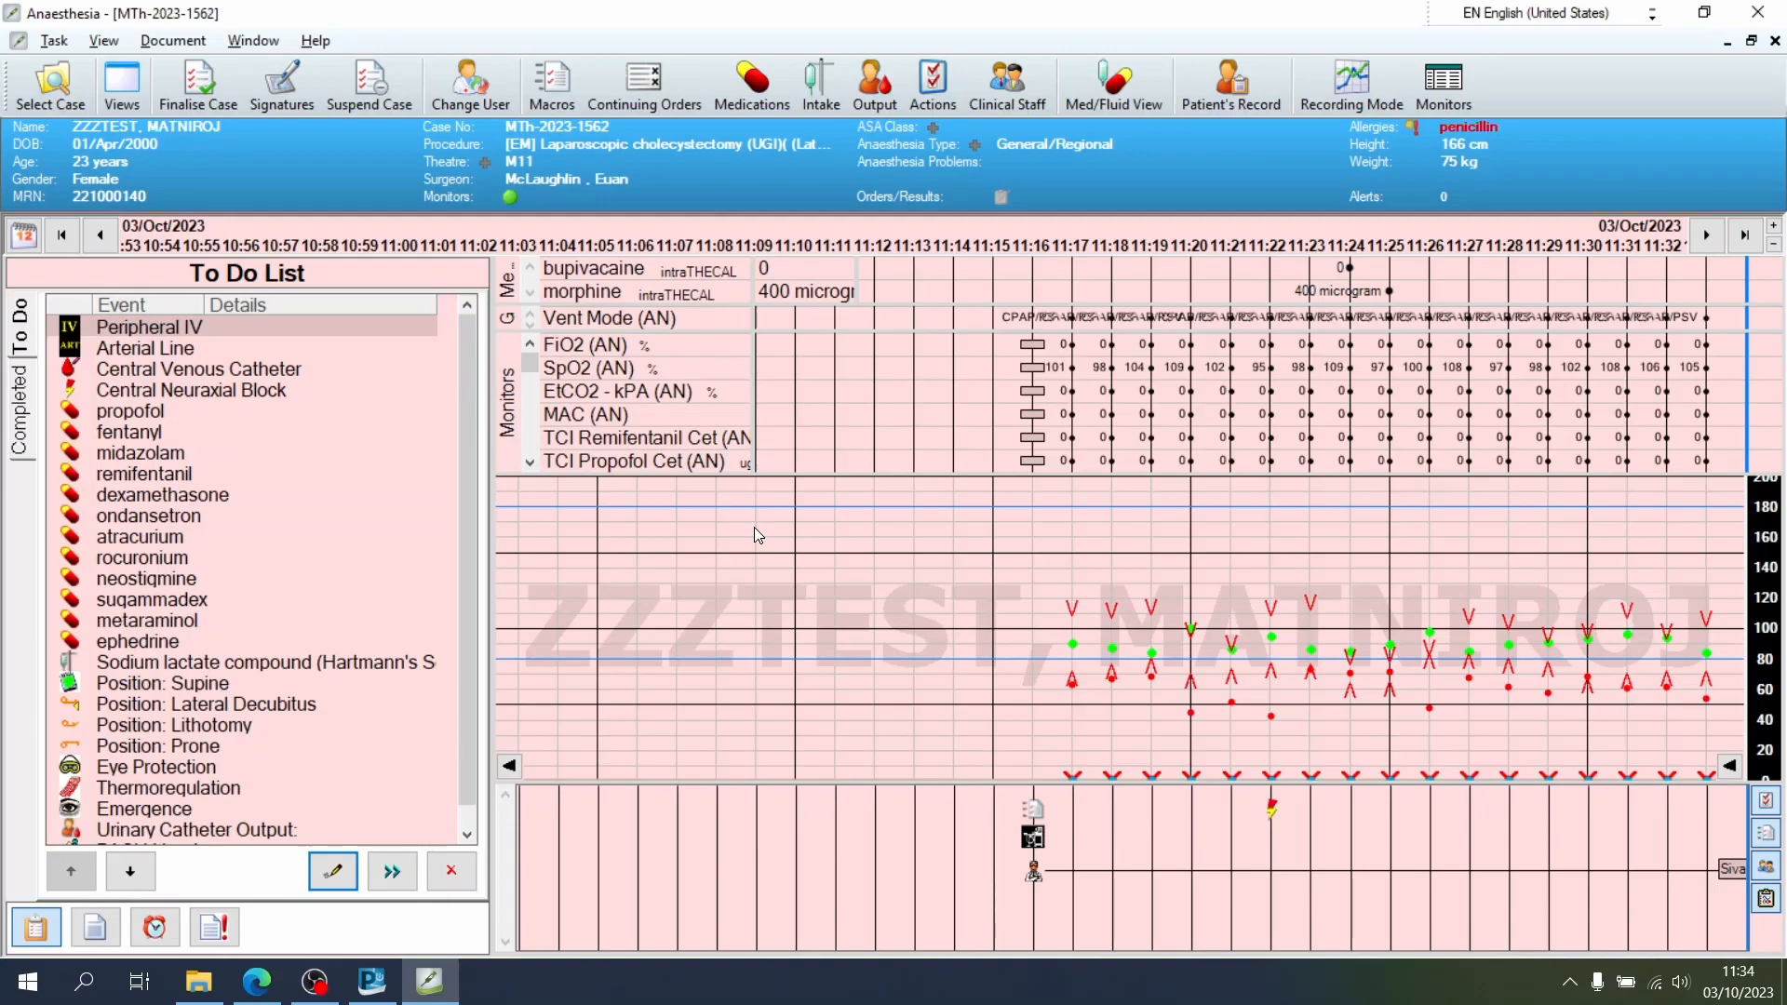
Open the patient's record from the anaesthesia case, dismissing the accessibility alert, and reach Doctors View
{"action": "left_click", "coordinate": [274, 318]}
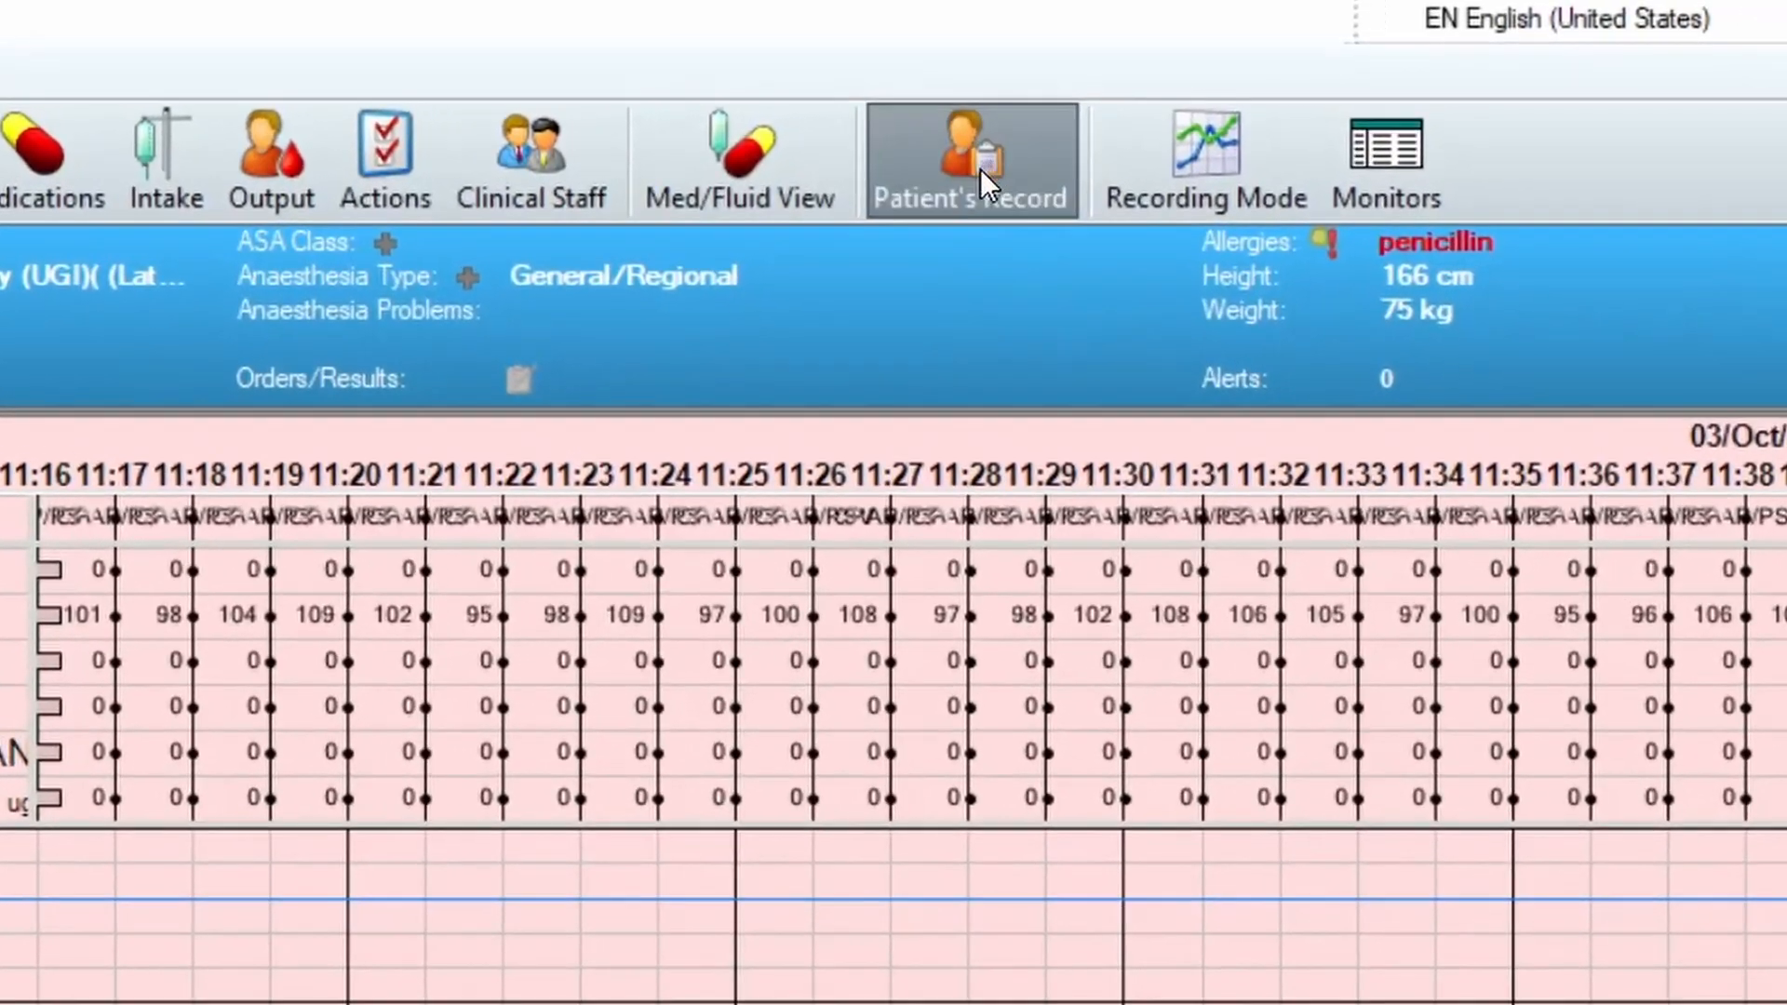
{"action": "left_click", "coordinate": [982, 172]}
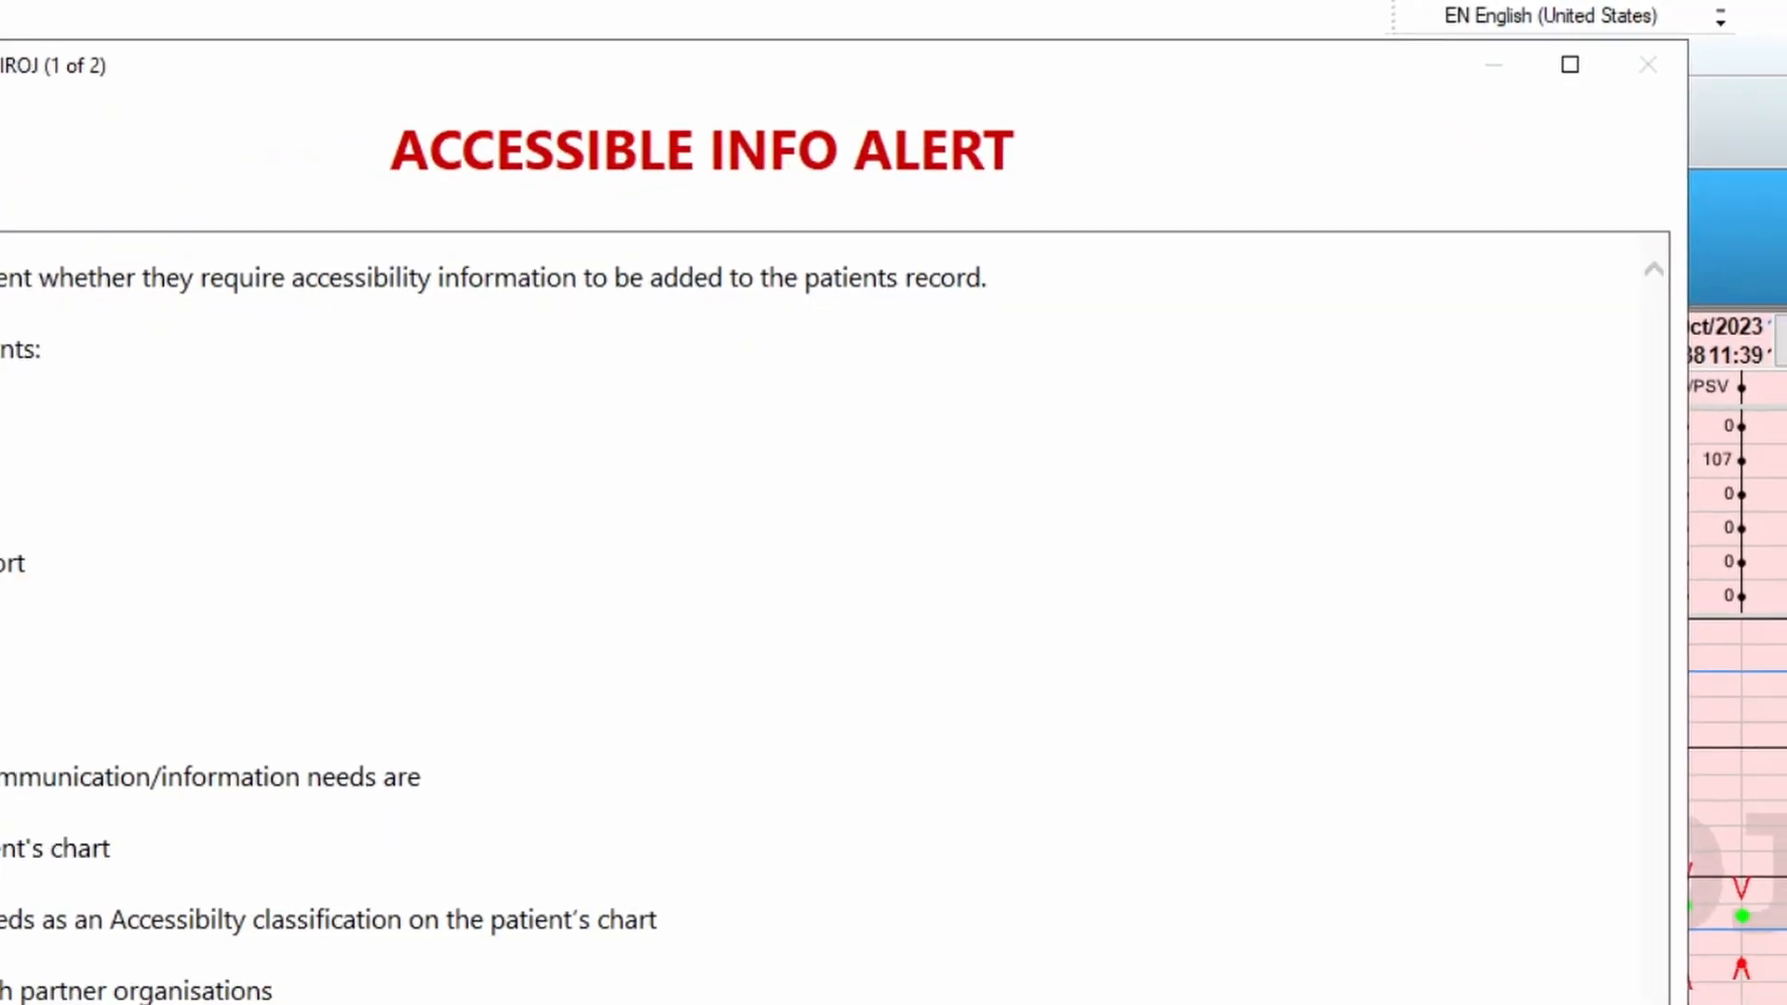
{"action": "left_click", "coordinate": [1572, 891]}
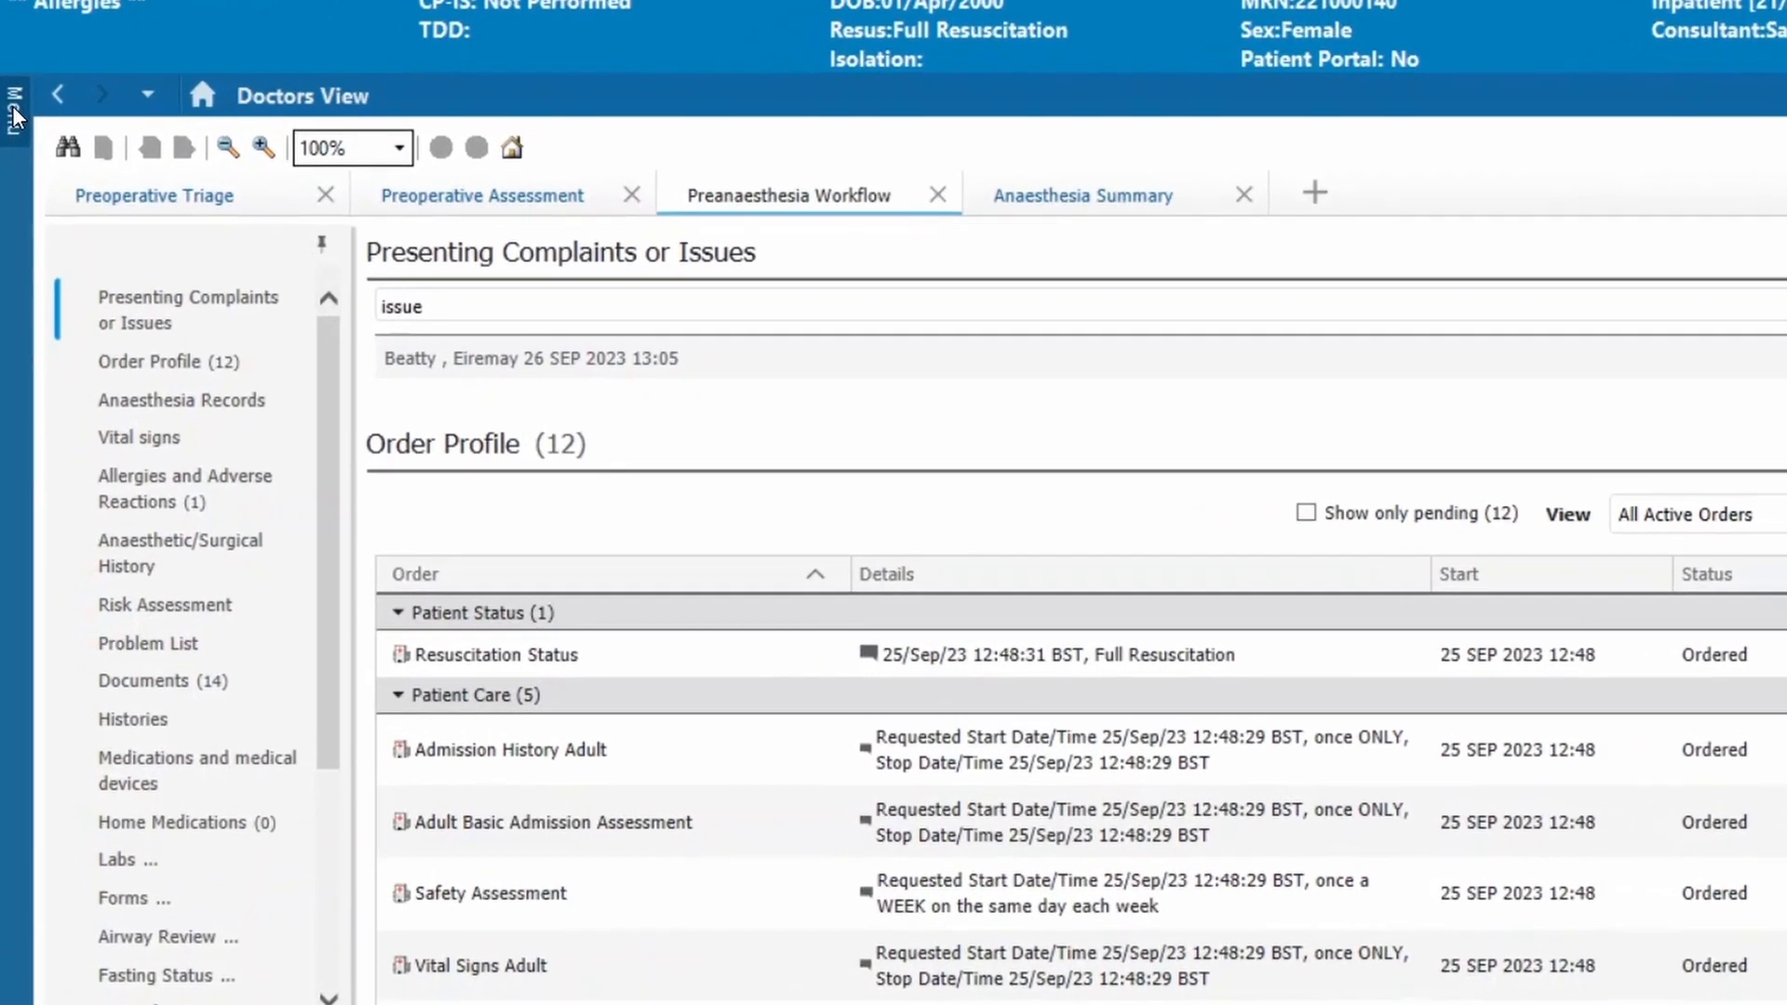
{"action": "left_click", "coordinate": [11, 256]}
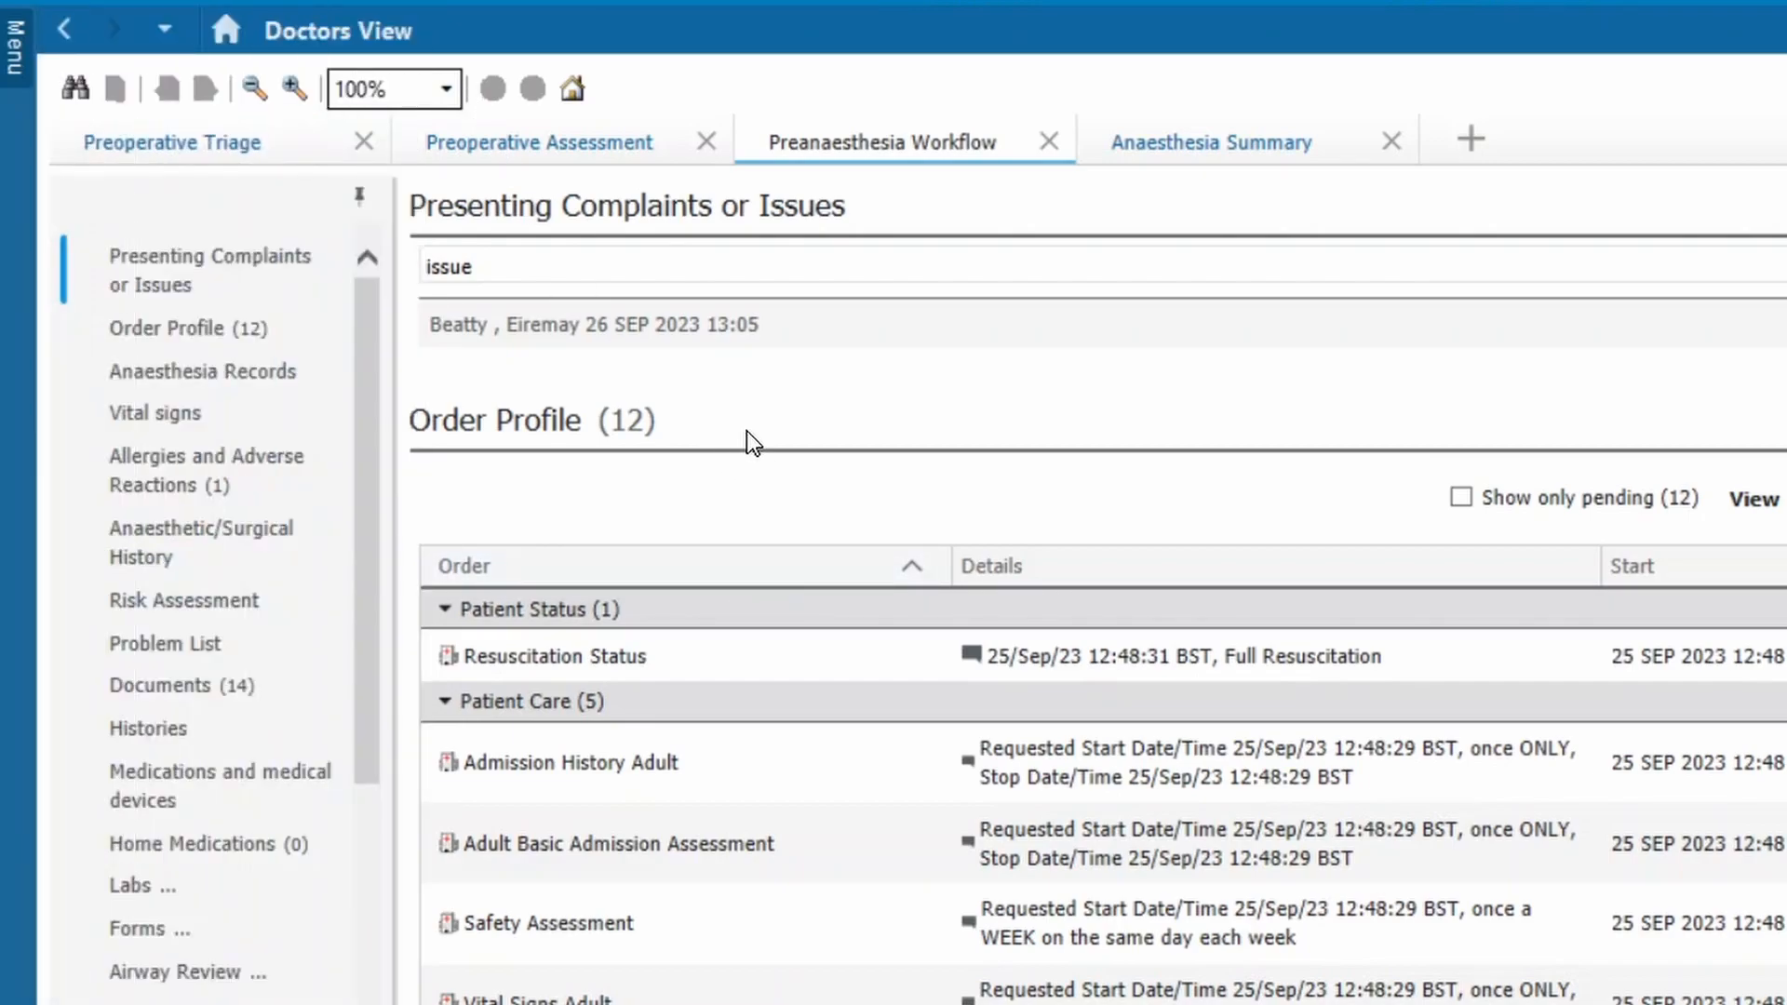
In new order entry, search for "levobupi" with additional items included and add Levobupivacaine 0.1% and Fentanyl in 500mL sodium chloride 0.9% - For Pain Team
{"action": "scroll", "coordinate": [359, 491], "scroll_direction": "down", "scroll_amount": 5}
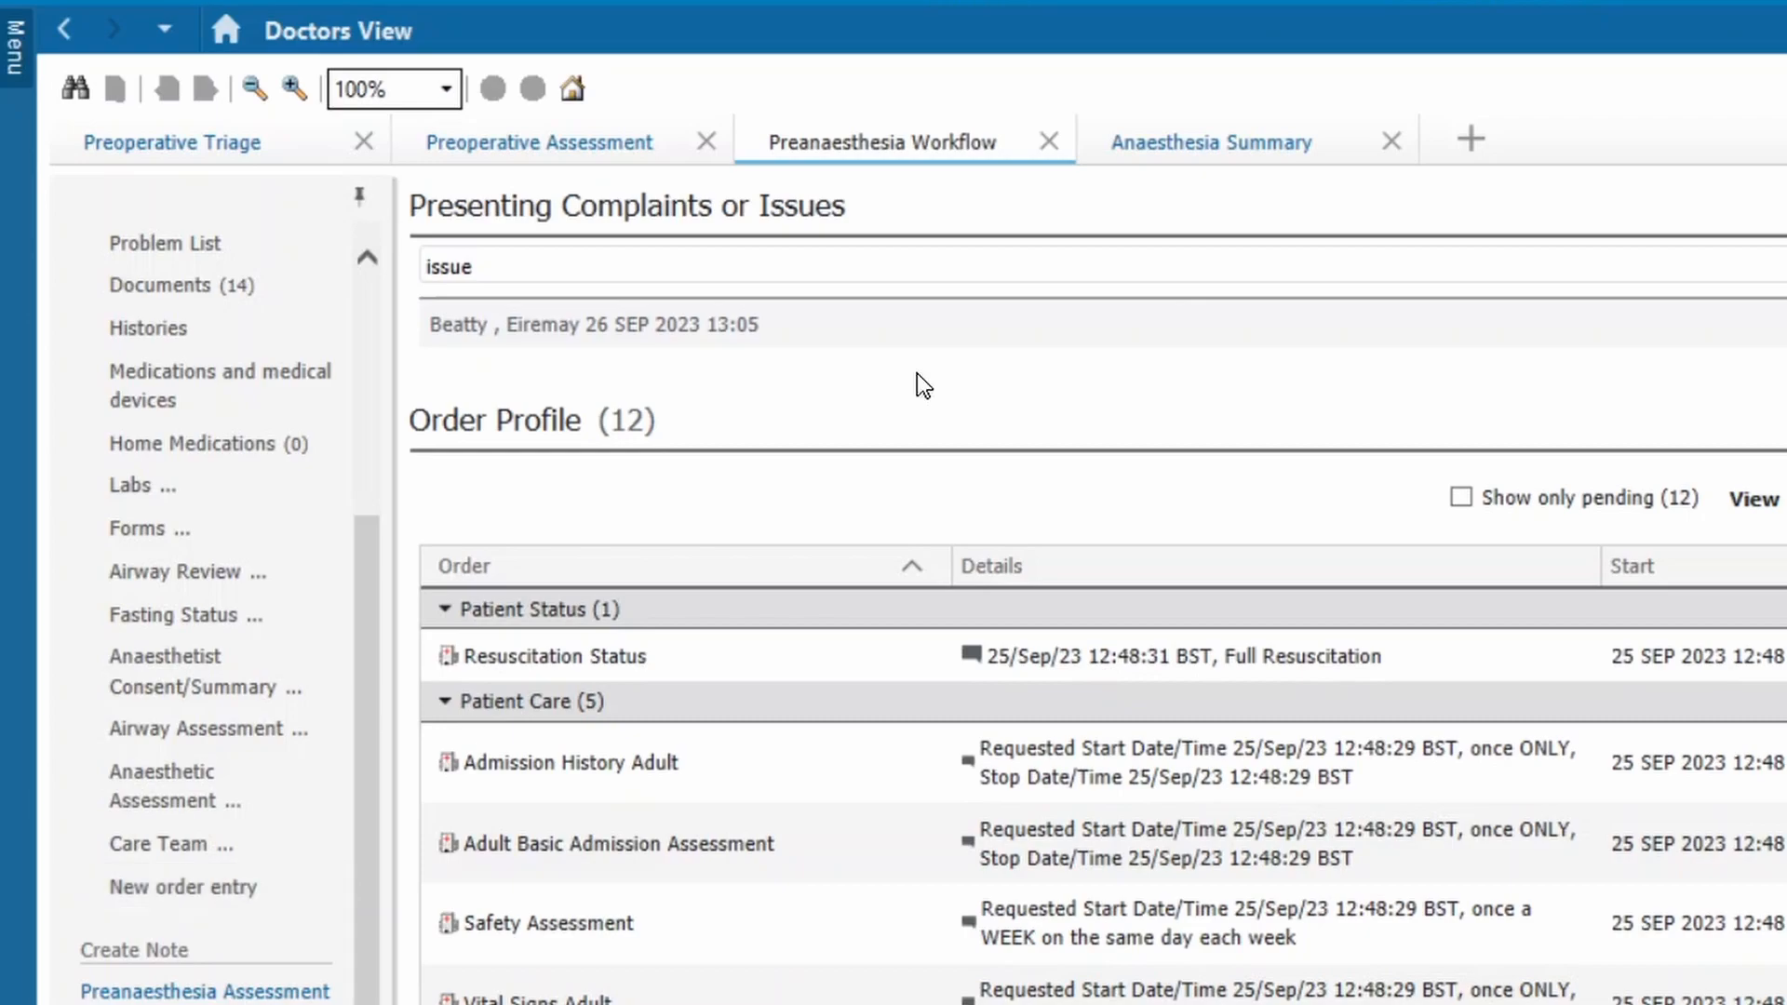
{"action": "left_click", "coordinate": [189, 889]}
{"action": "left_click", "coordinate": [949, 278]}
{"action": "type", "text": "levobupi"}
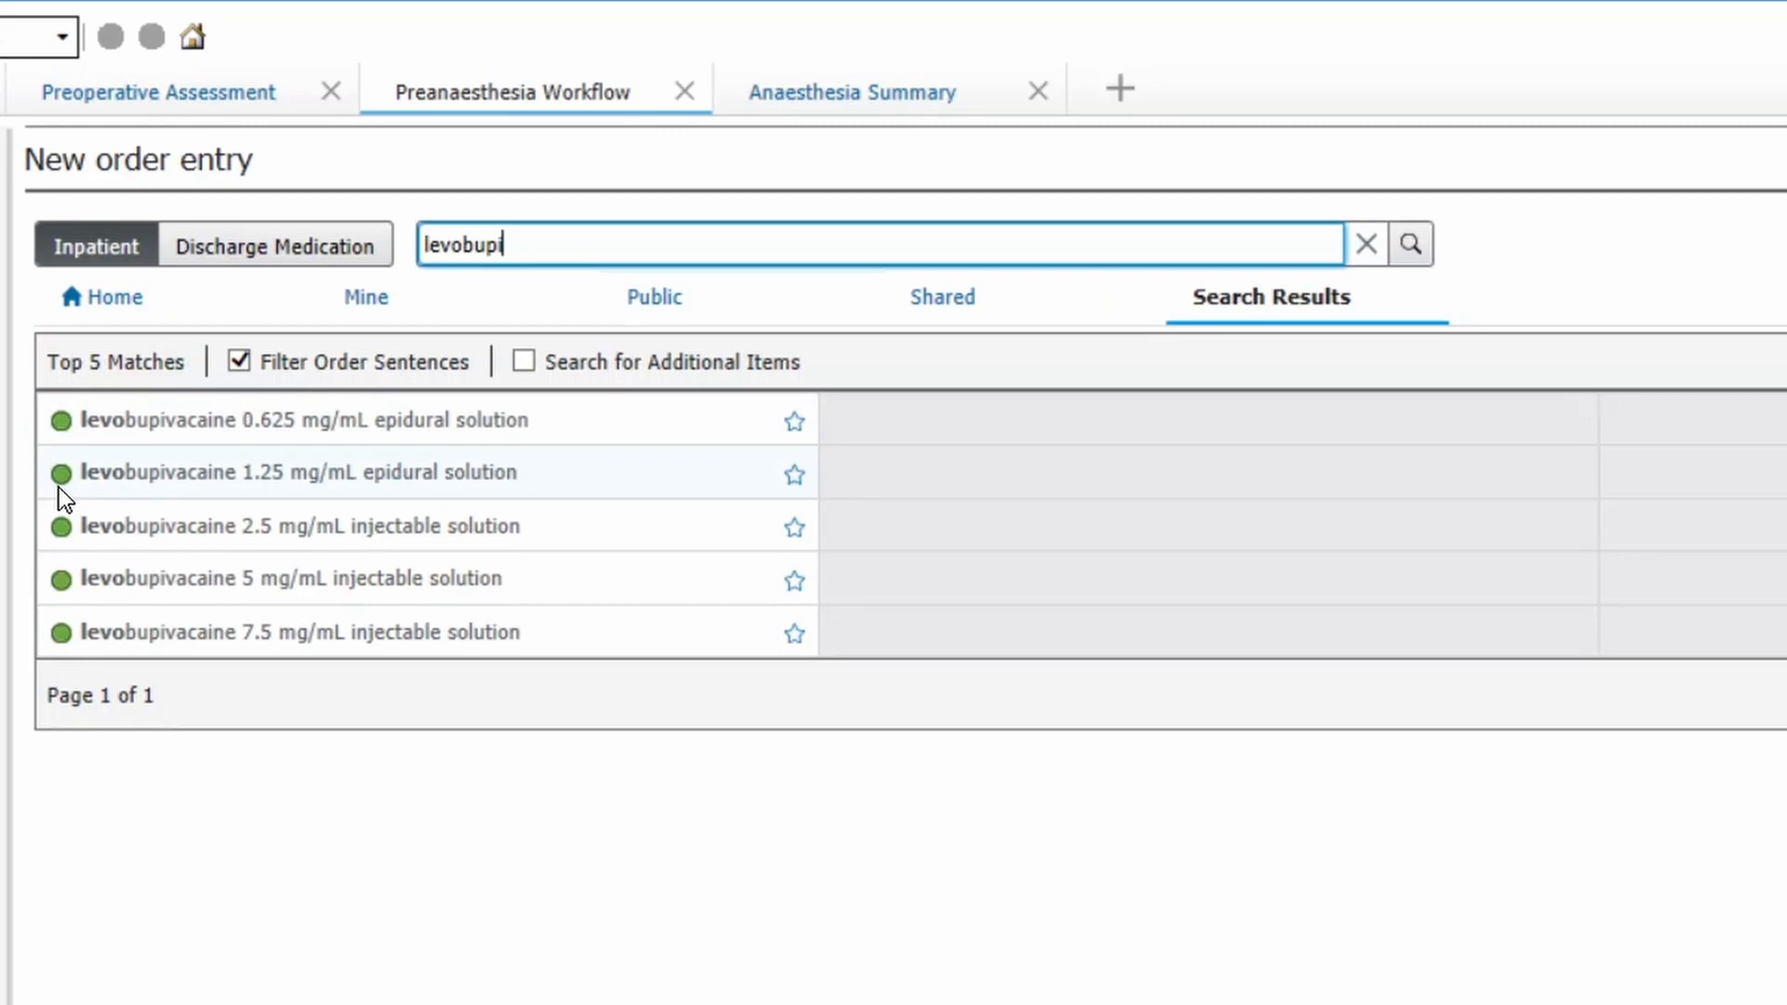
{"action": "left_click", "coordinate": [524, 362]}
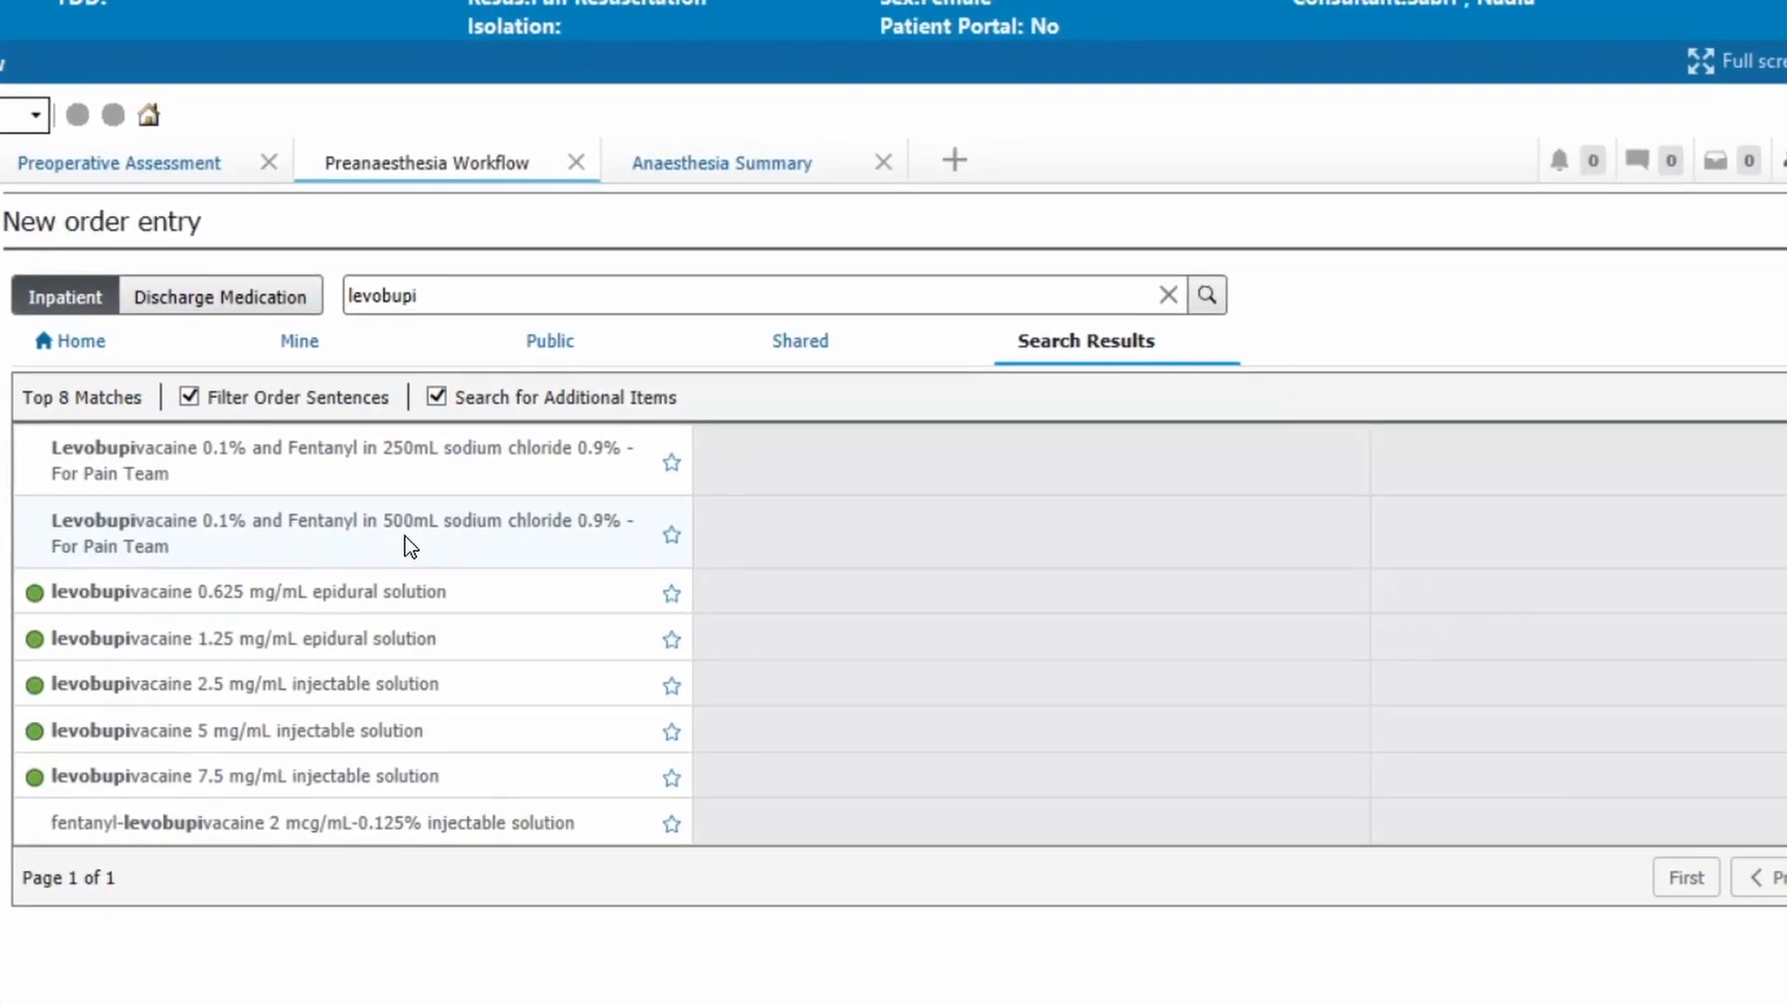
{"action": "left_click", "coordinate": [411, 546]}
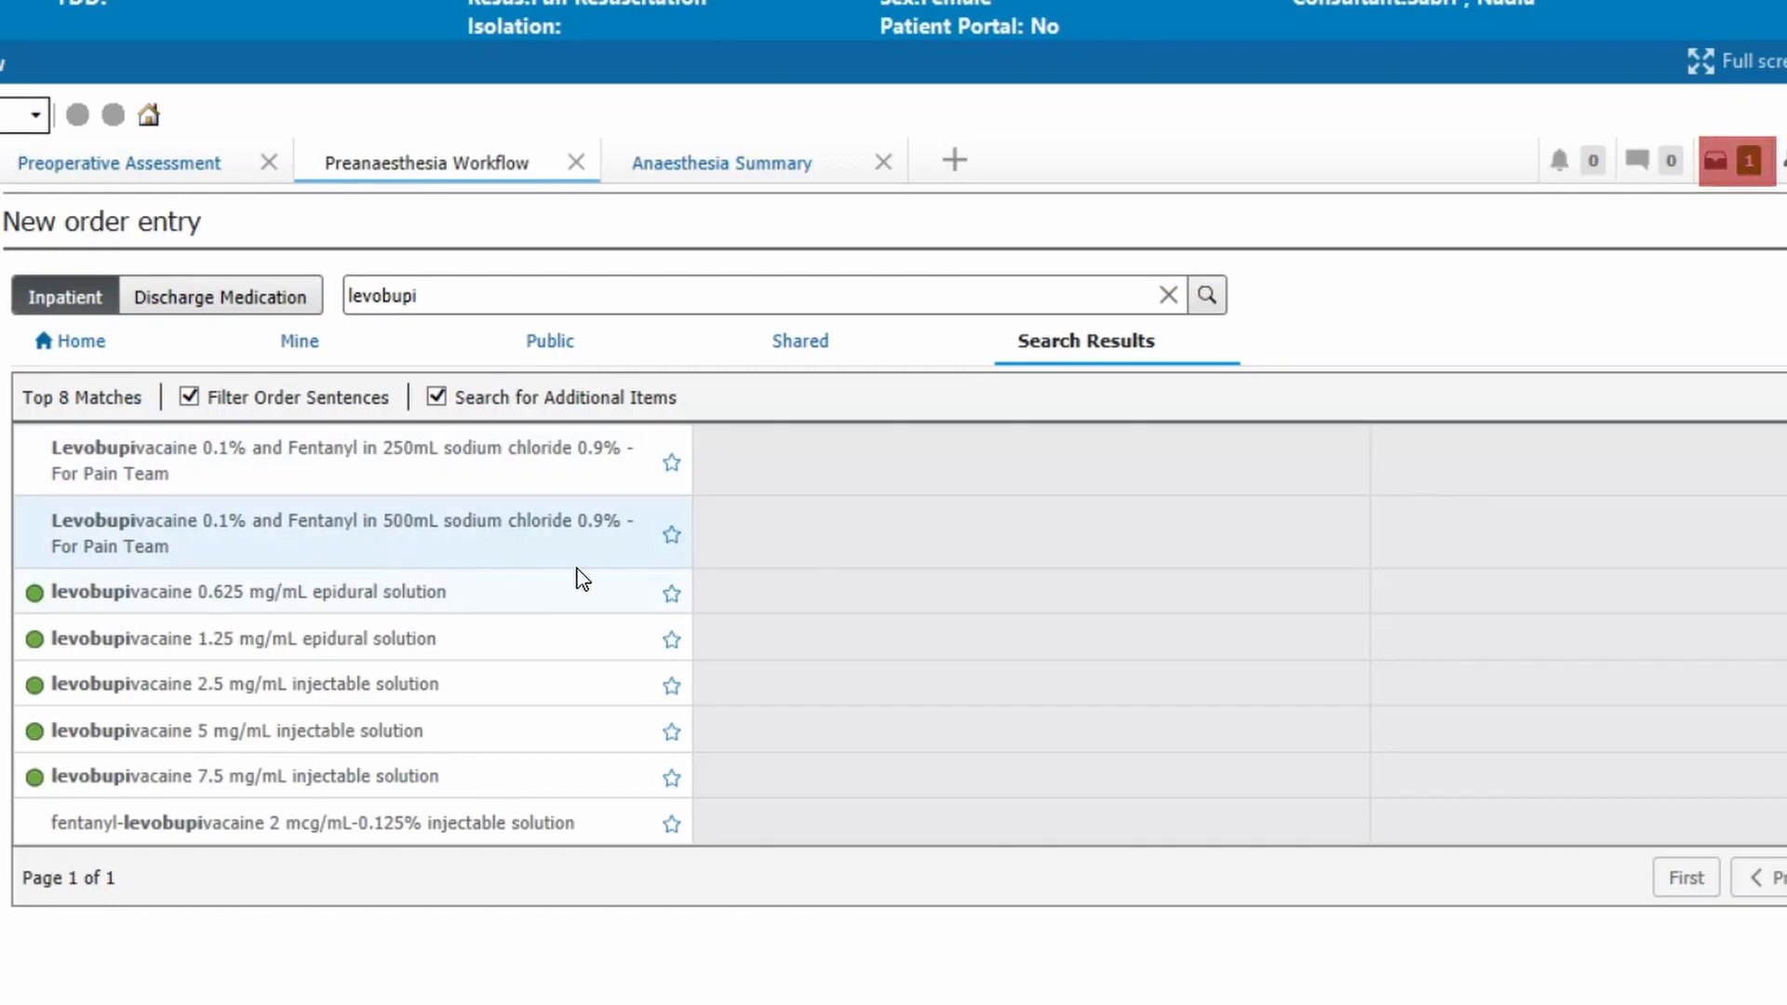
Modify the details of the pending levobupivacaine and fentanyl order to a rate of 10 mL/hour and sign it
{"action": "left_click", "coordinate": [1723, 163]}
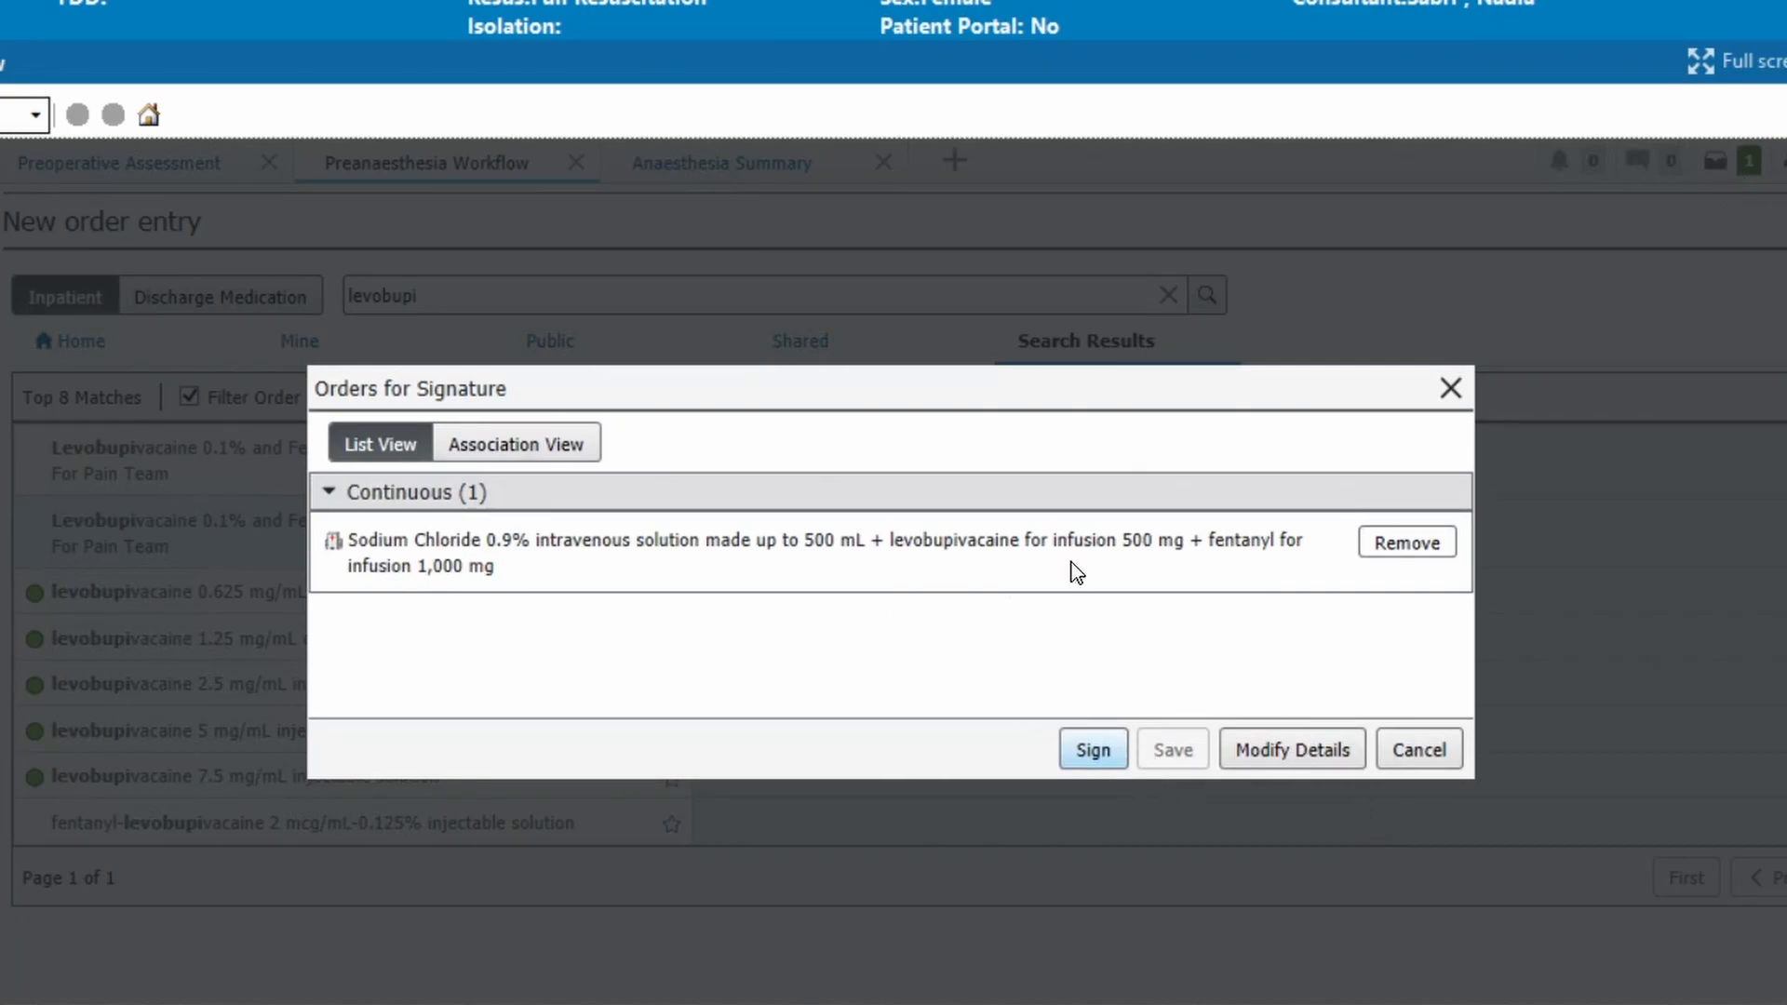
{"action": "left_click", "coordinate": [1291, 752]}
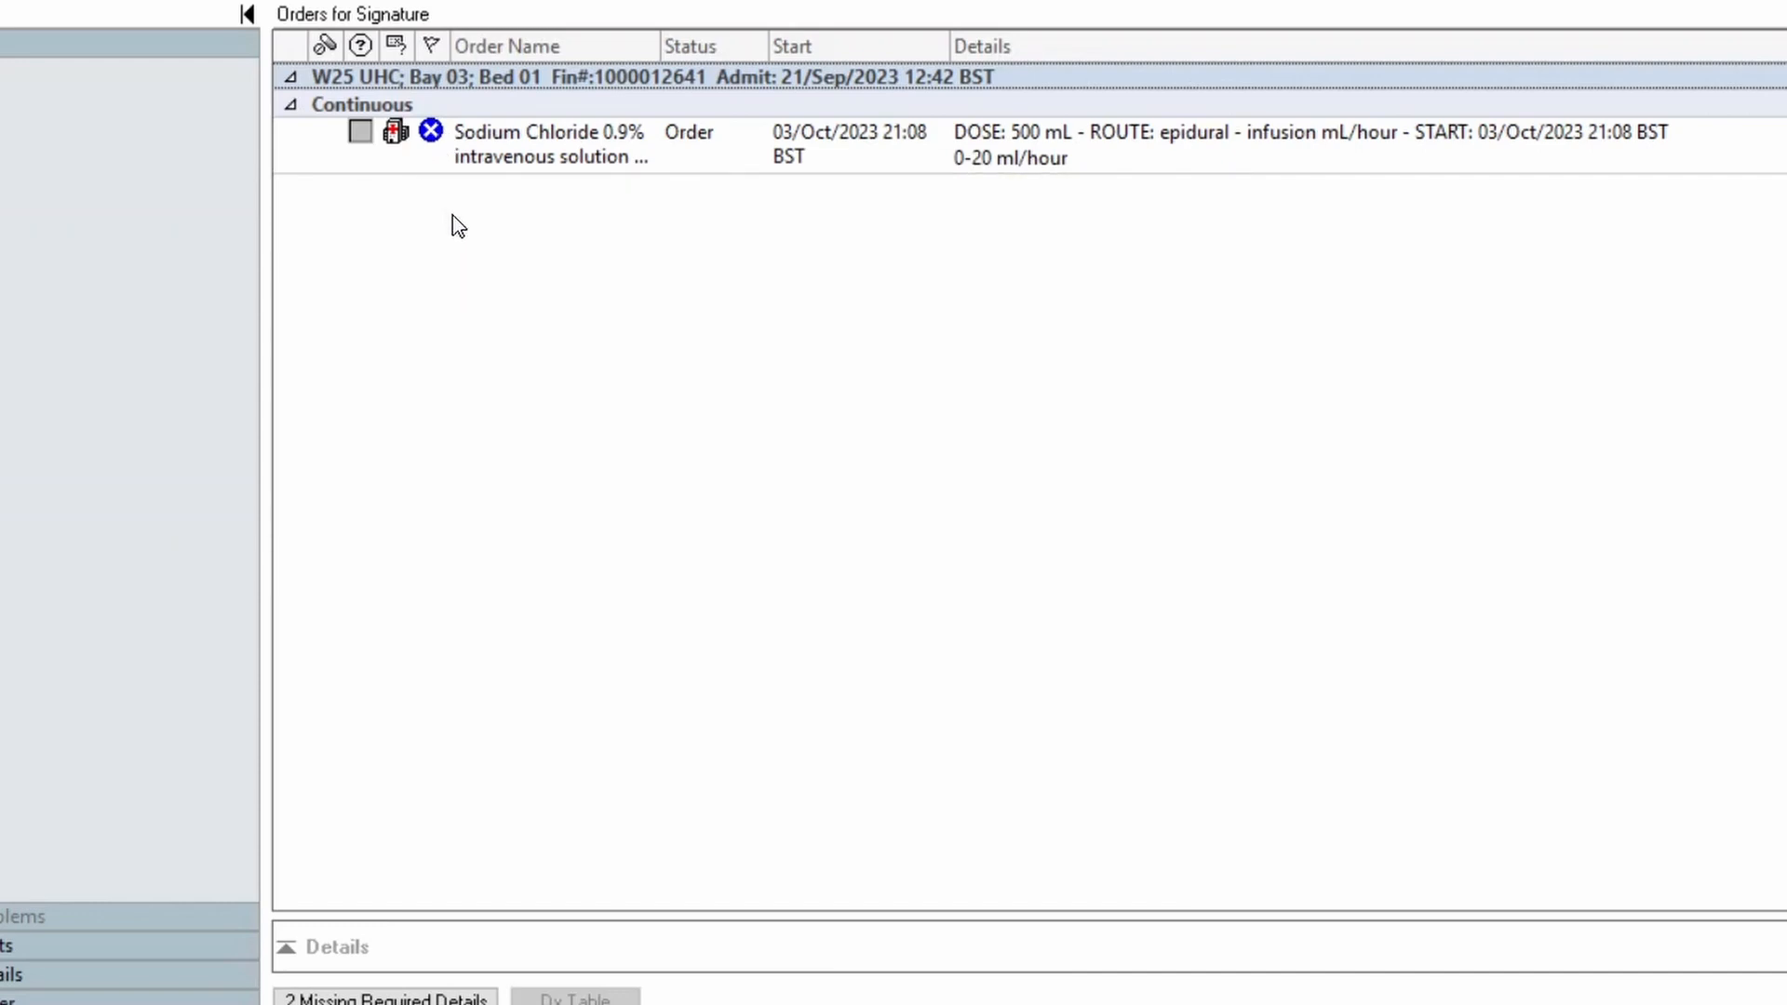
{"action": "left_click", "coordinate": [434, 136]}
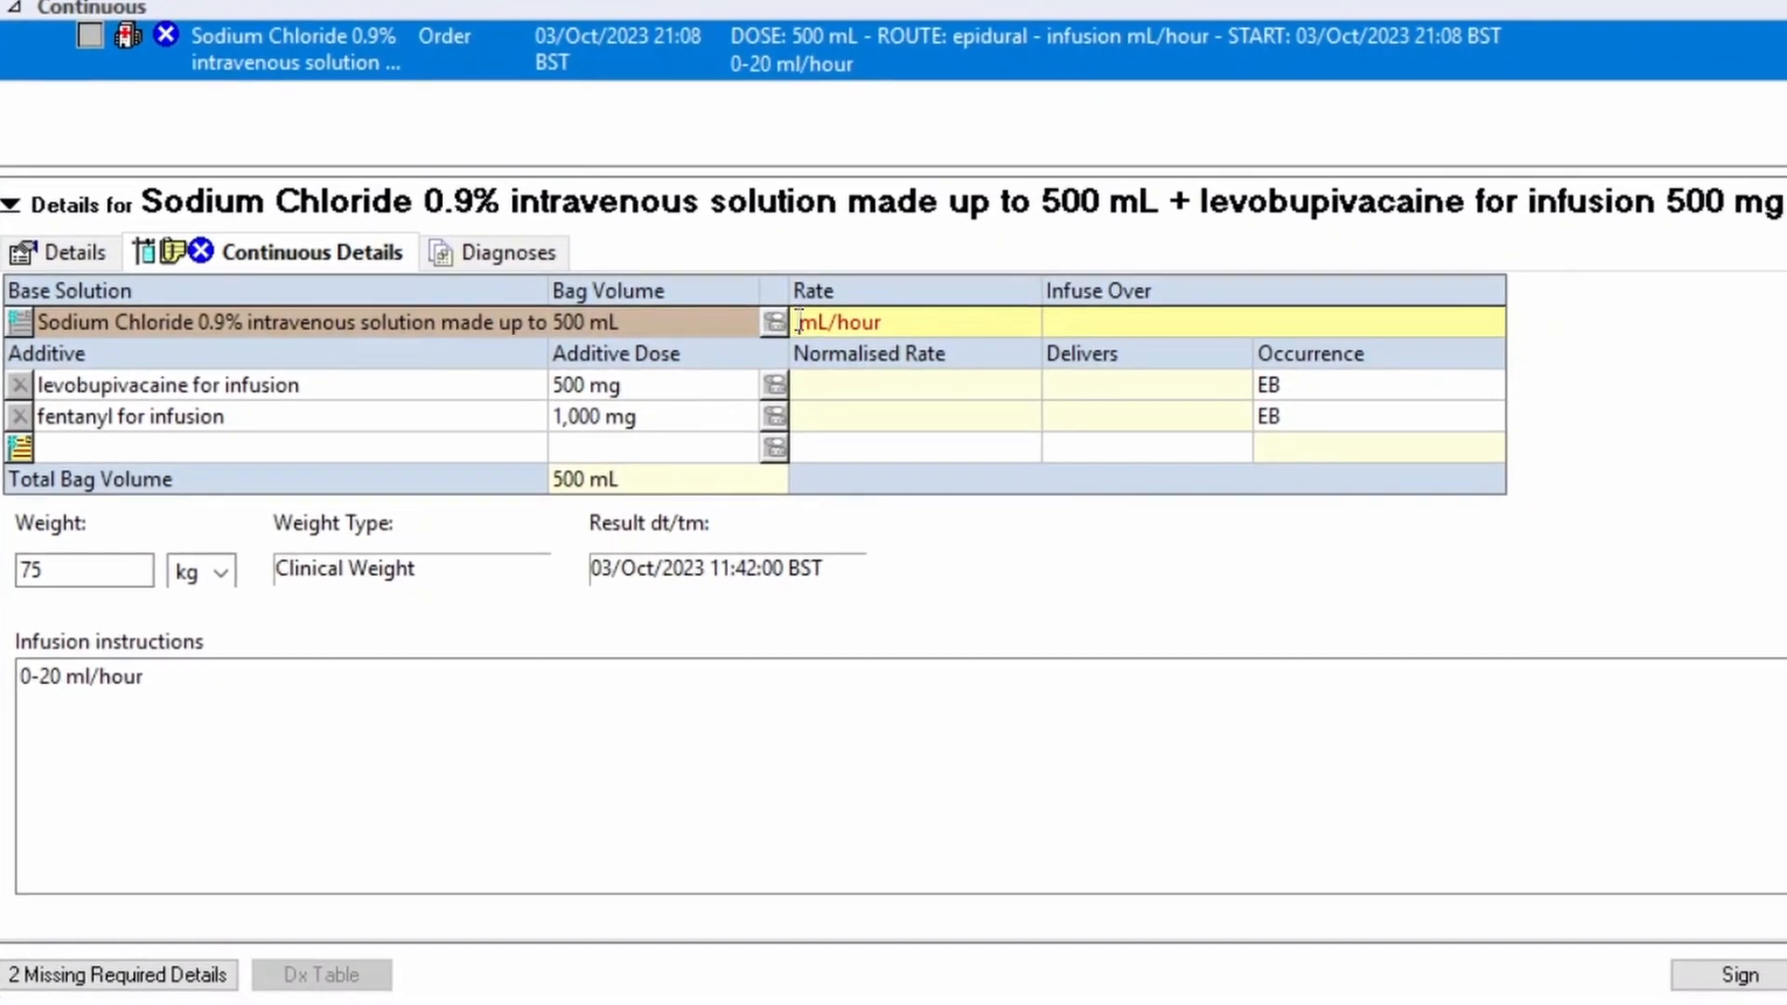
{"action": "type", "text": "10"}
{"action": "left_click", "coordinate": [1721, 974]}
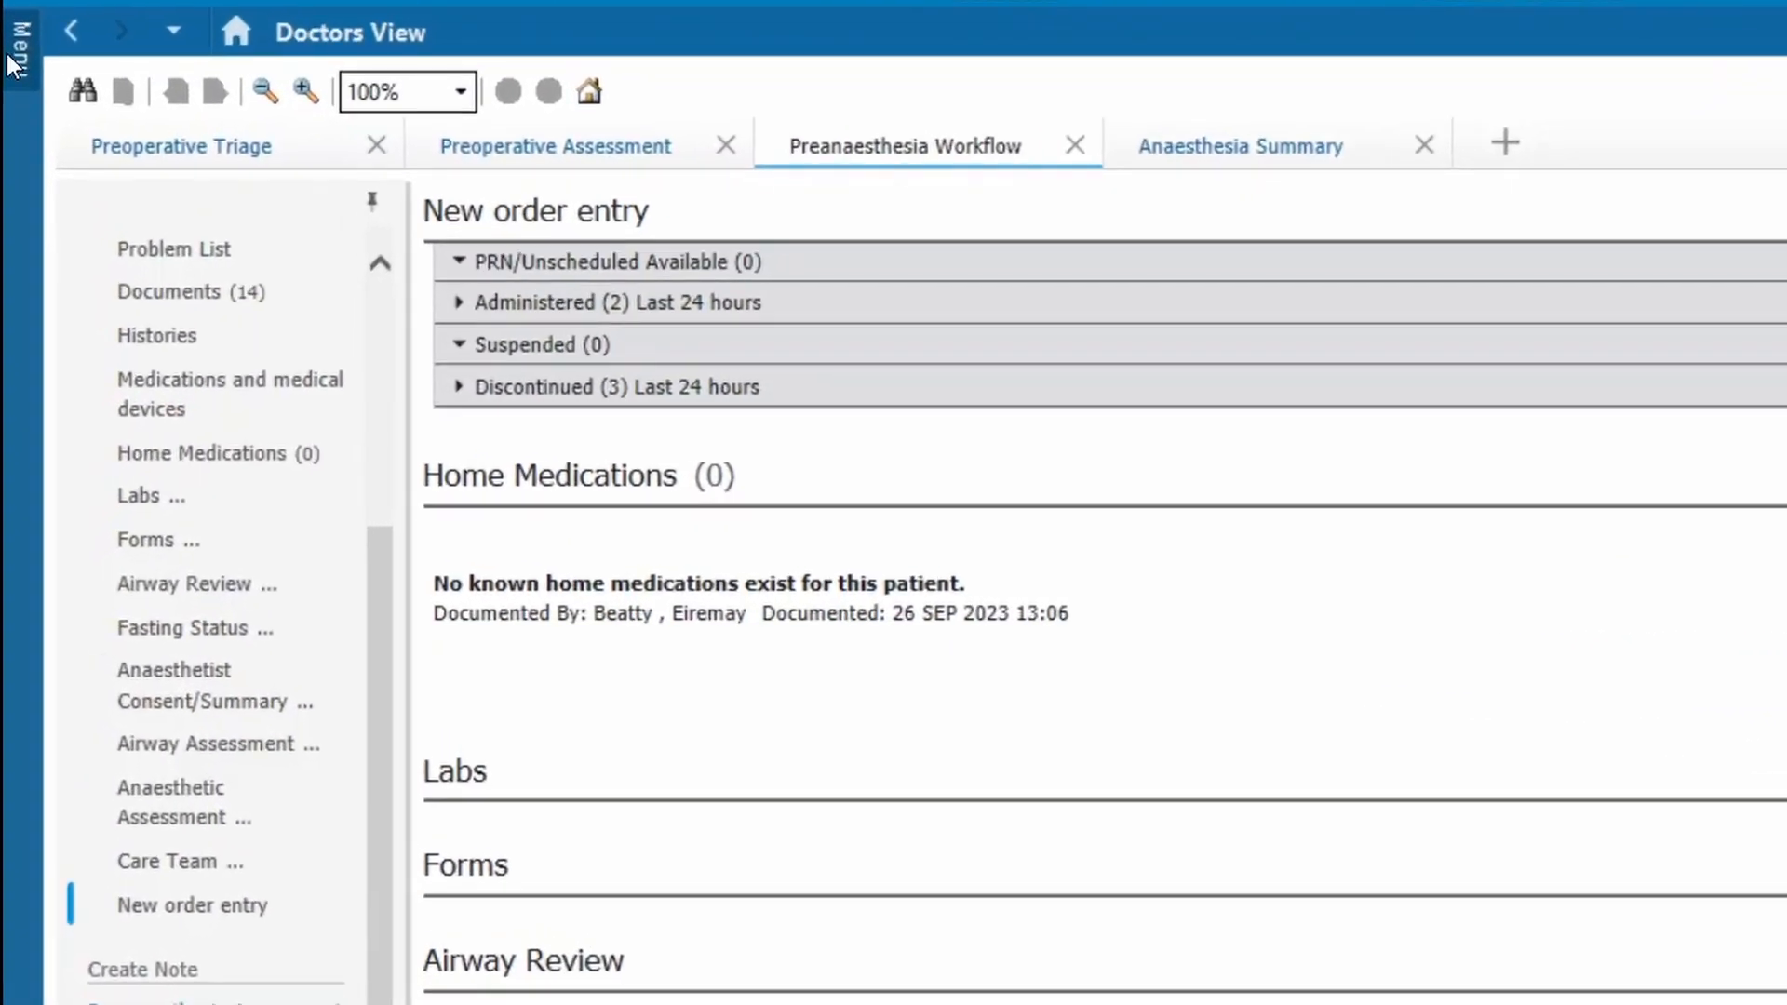
On the Drug Chart, record and sign Begin Bag for the pending levobupivacaine and fentanyl infusion with the site set to epidural
{"action": "left_click", "coordinate": [7, 260]}
{"action": "left_click", "coordinate": [136, 720]}
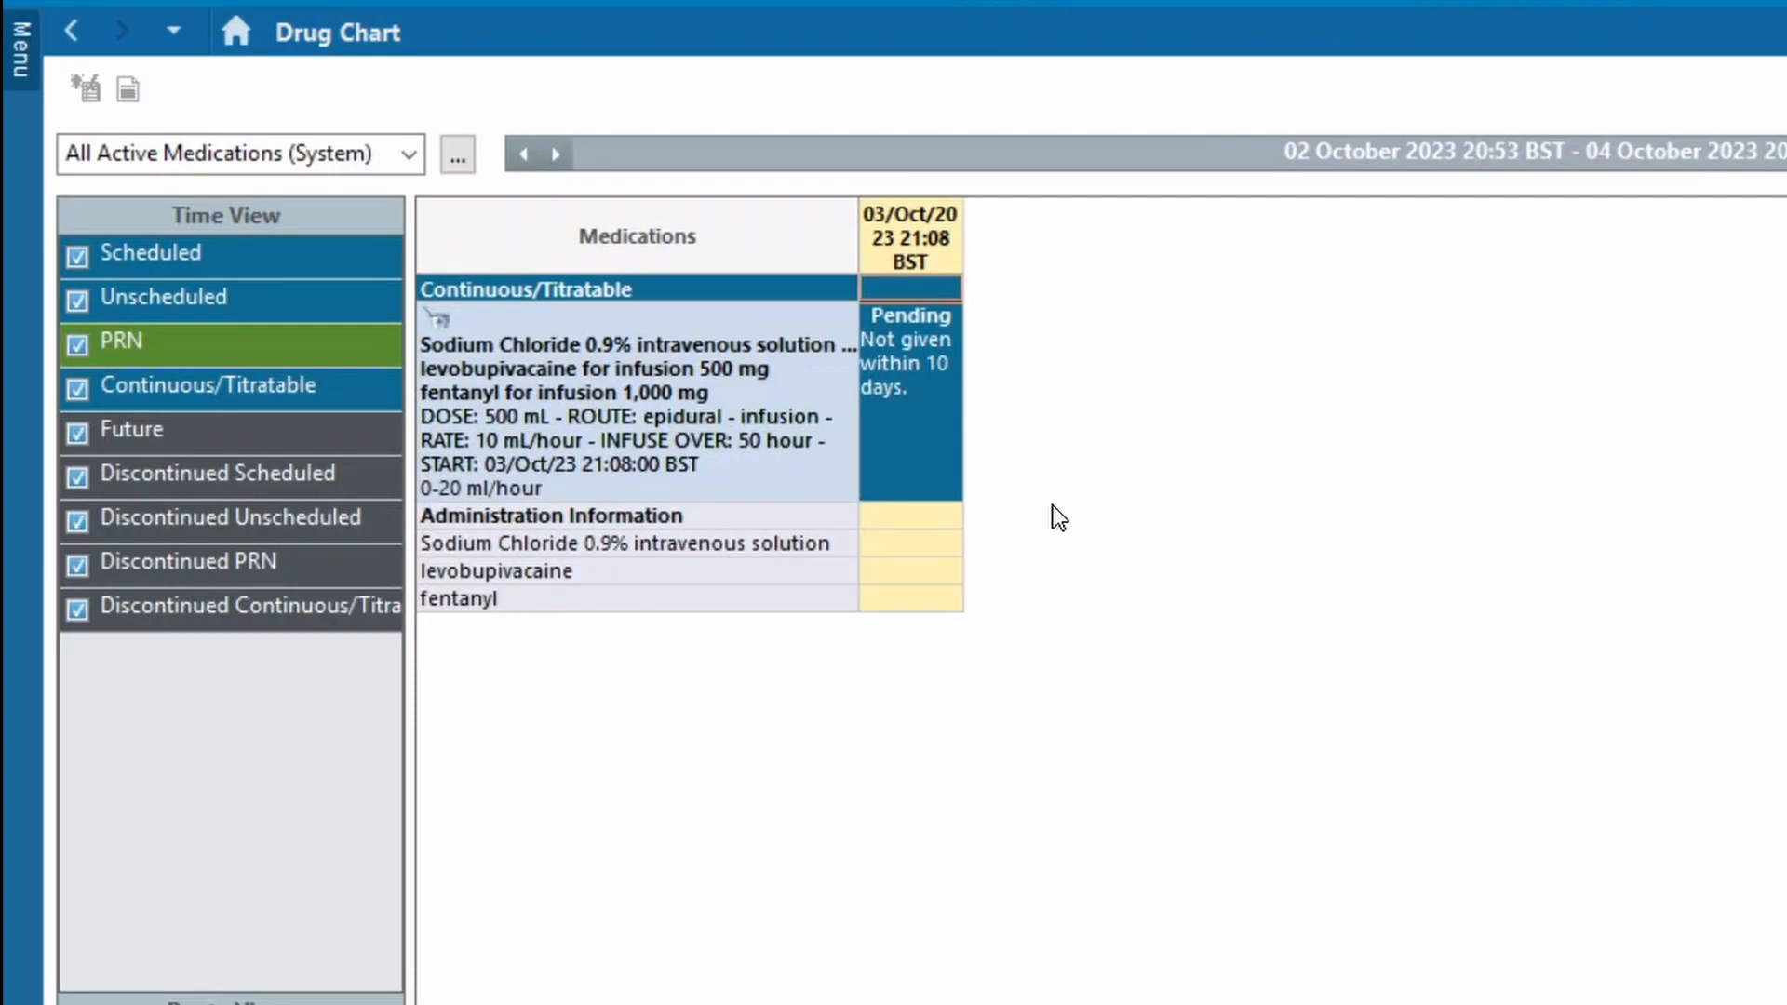
{"action": "double_click", "coordinate": [936, 428]}
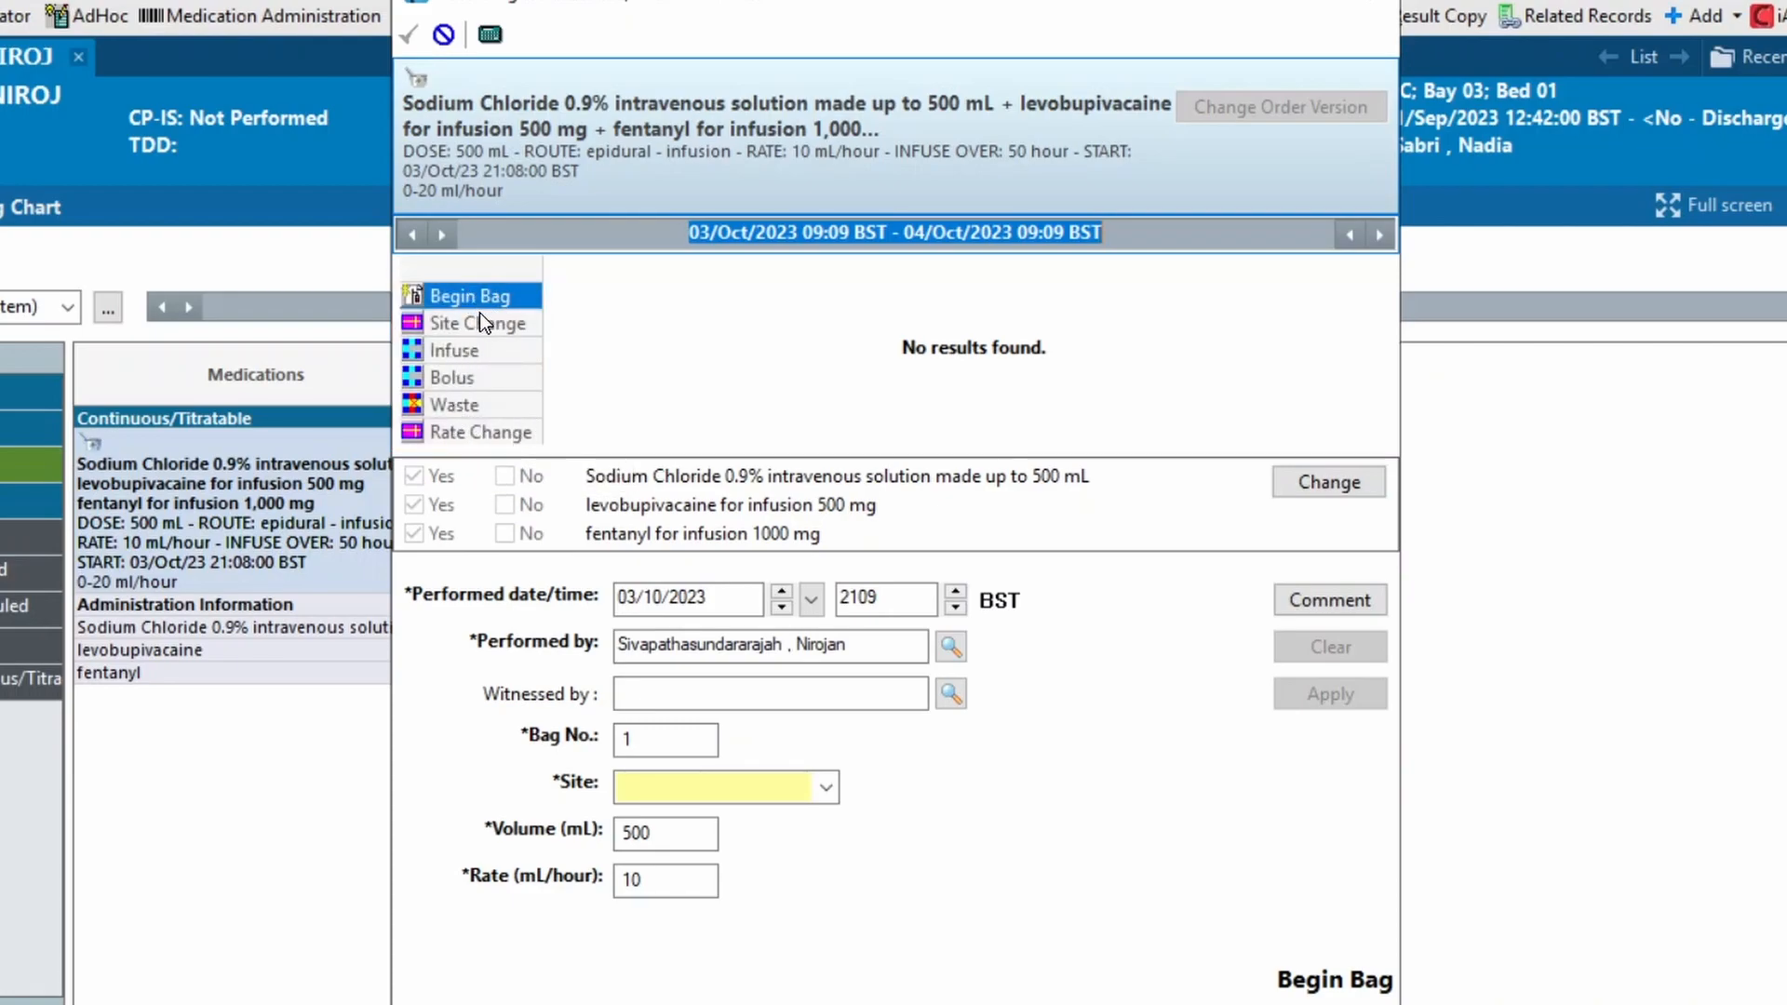
{"action": "left_click", "coordinate": [808, 802]}
{"action": "left_click", "coordinate": [700, 843]}
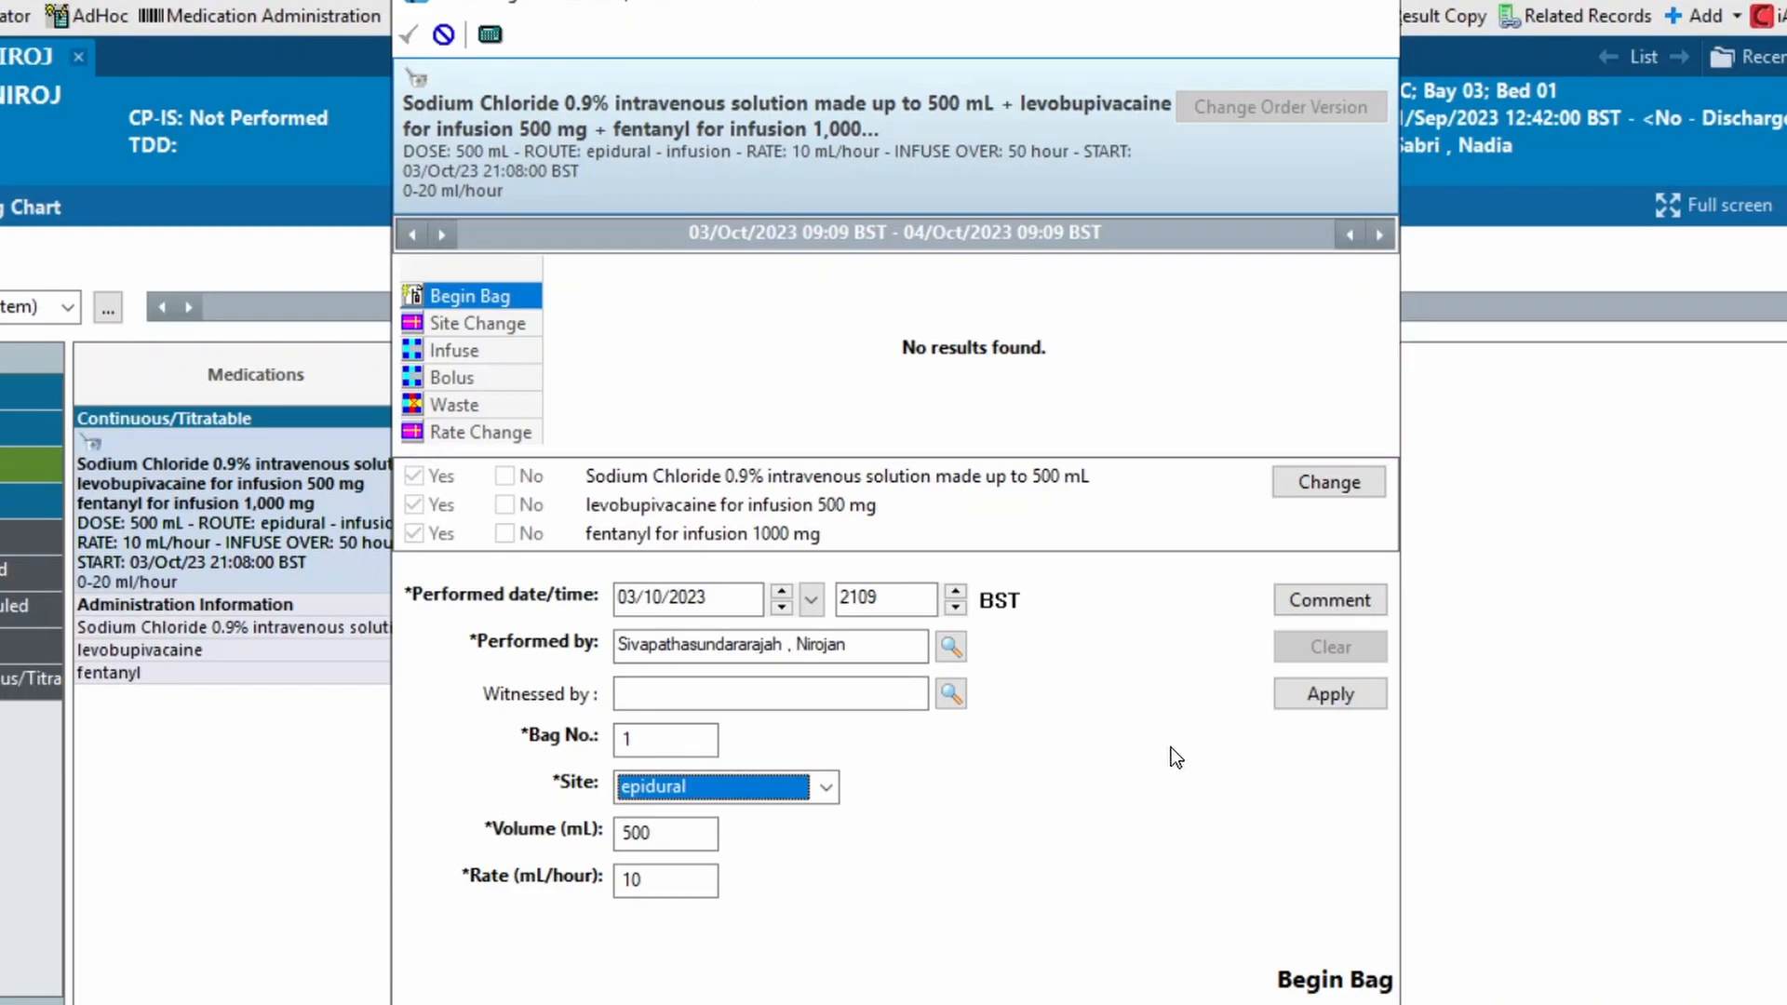
{"action": "left_click", "coordinate": [1331, 696]}
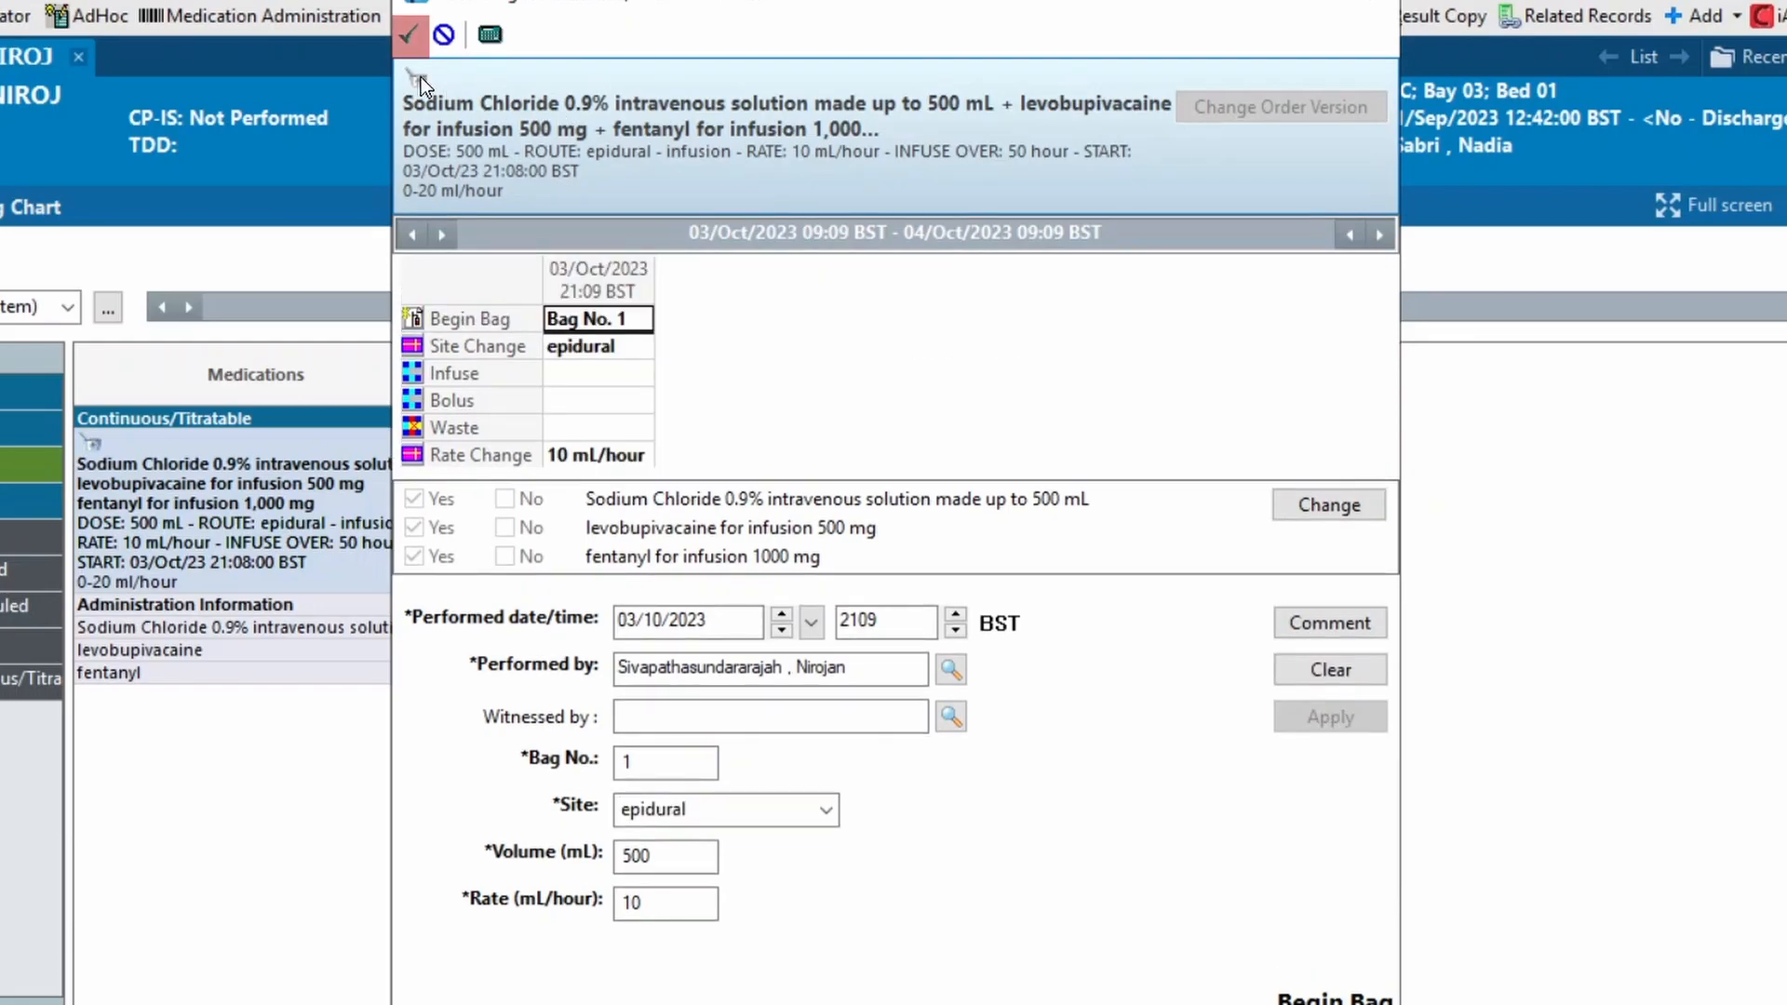
{"action": "left_click", "coordinate": [414, 47]}
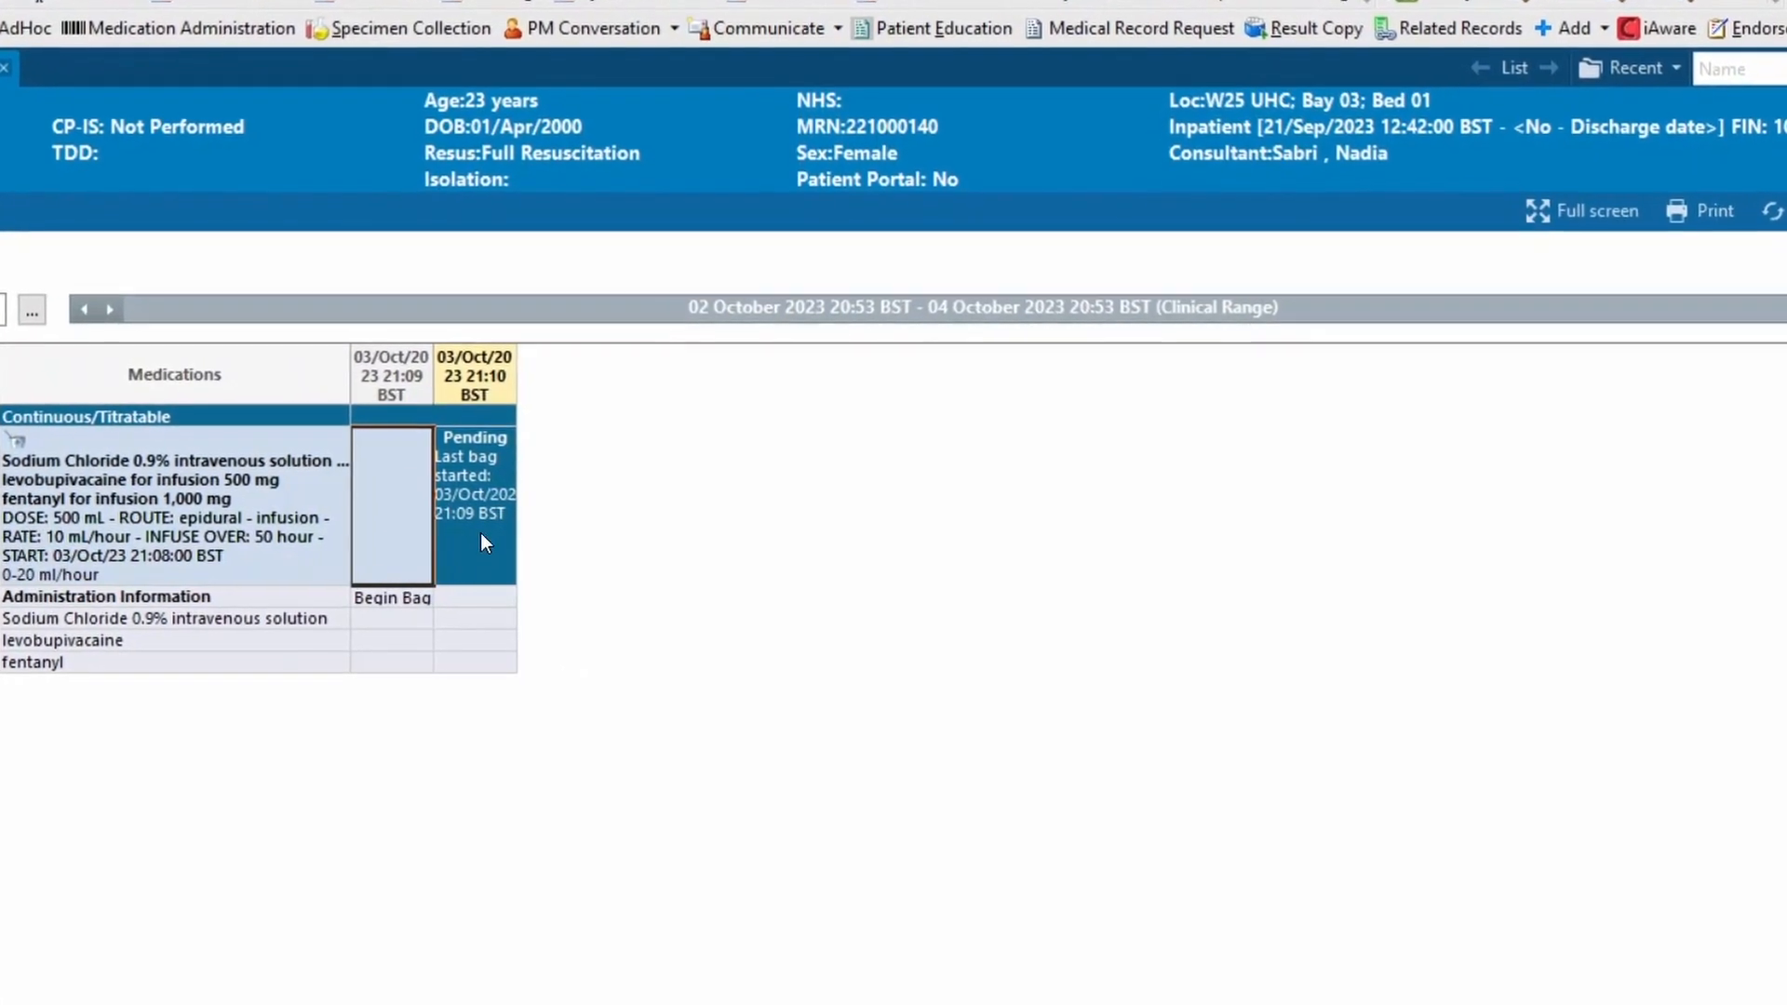
Record a 10 mL bolus from the running epidural bag, sign it and refresh the Drug Chart
{"action": "left_click", "coordinate": [484, 535]}
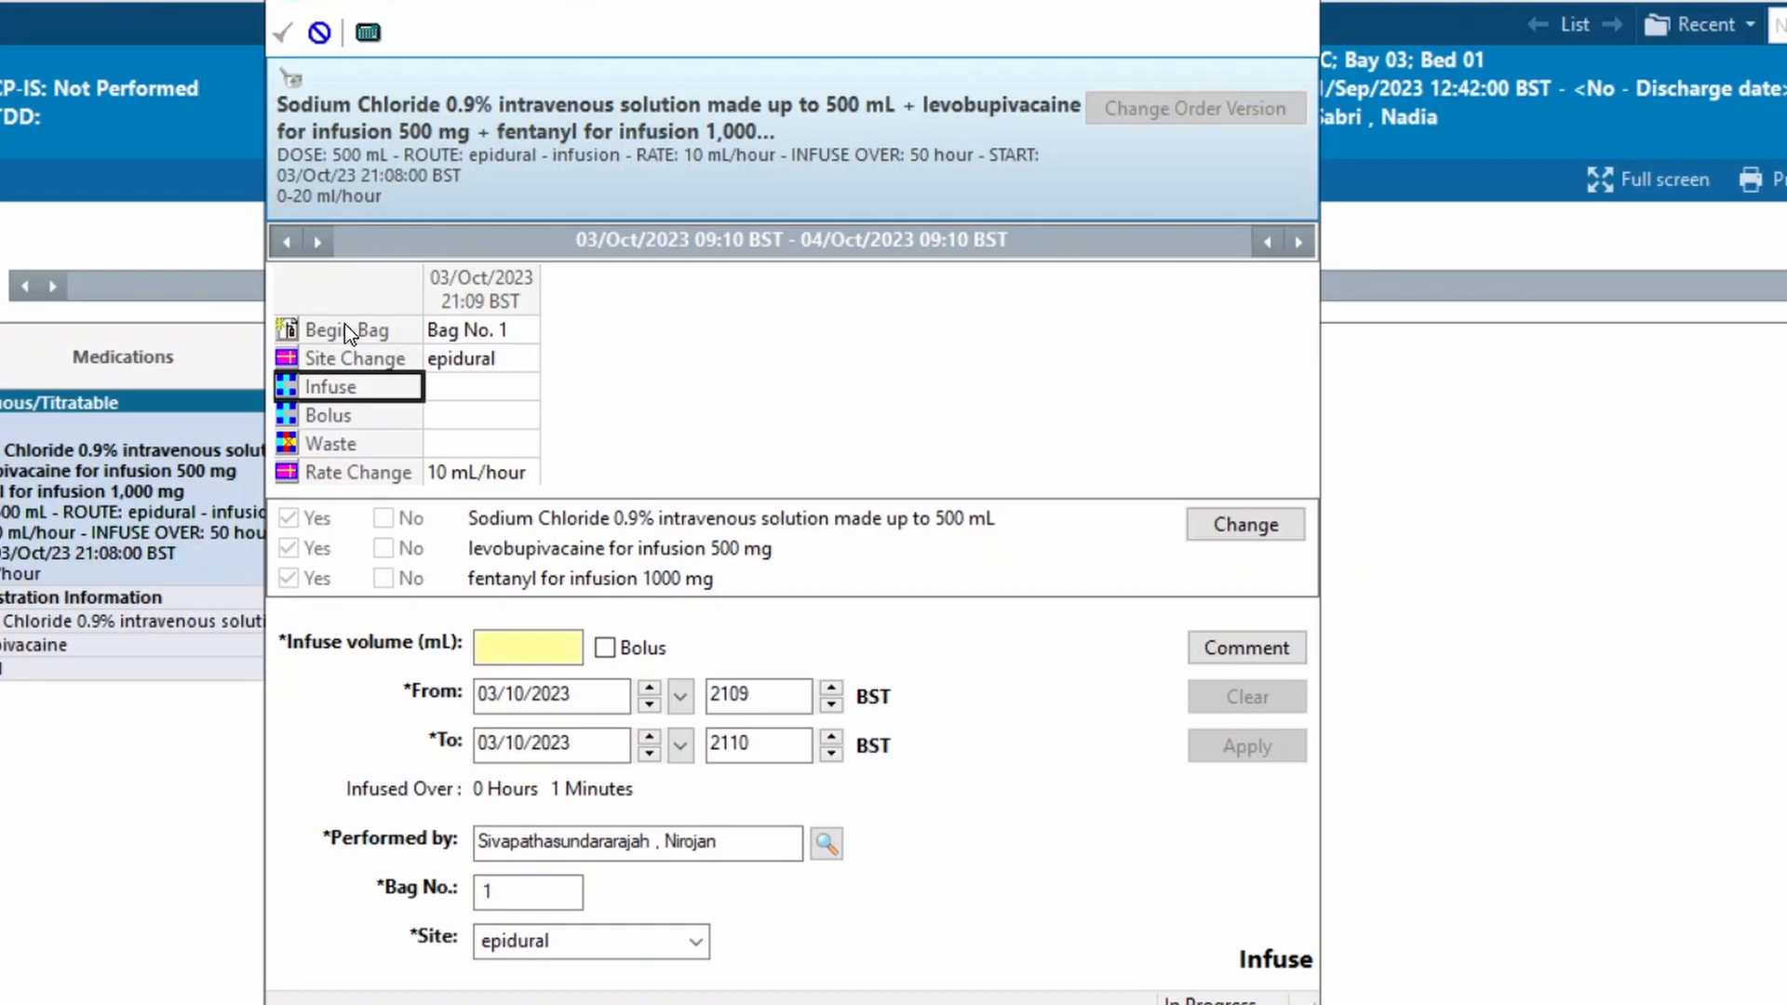
{"action": "left_click", "coordinate": [331, 419]}
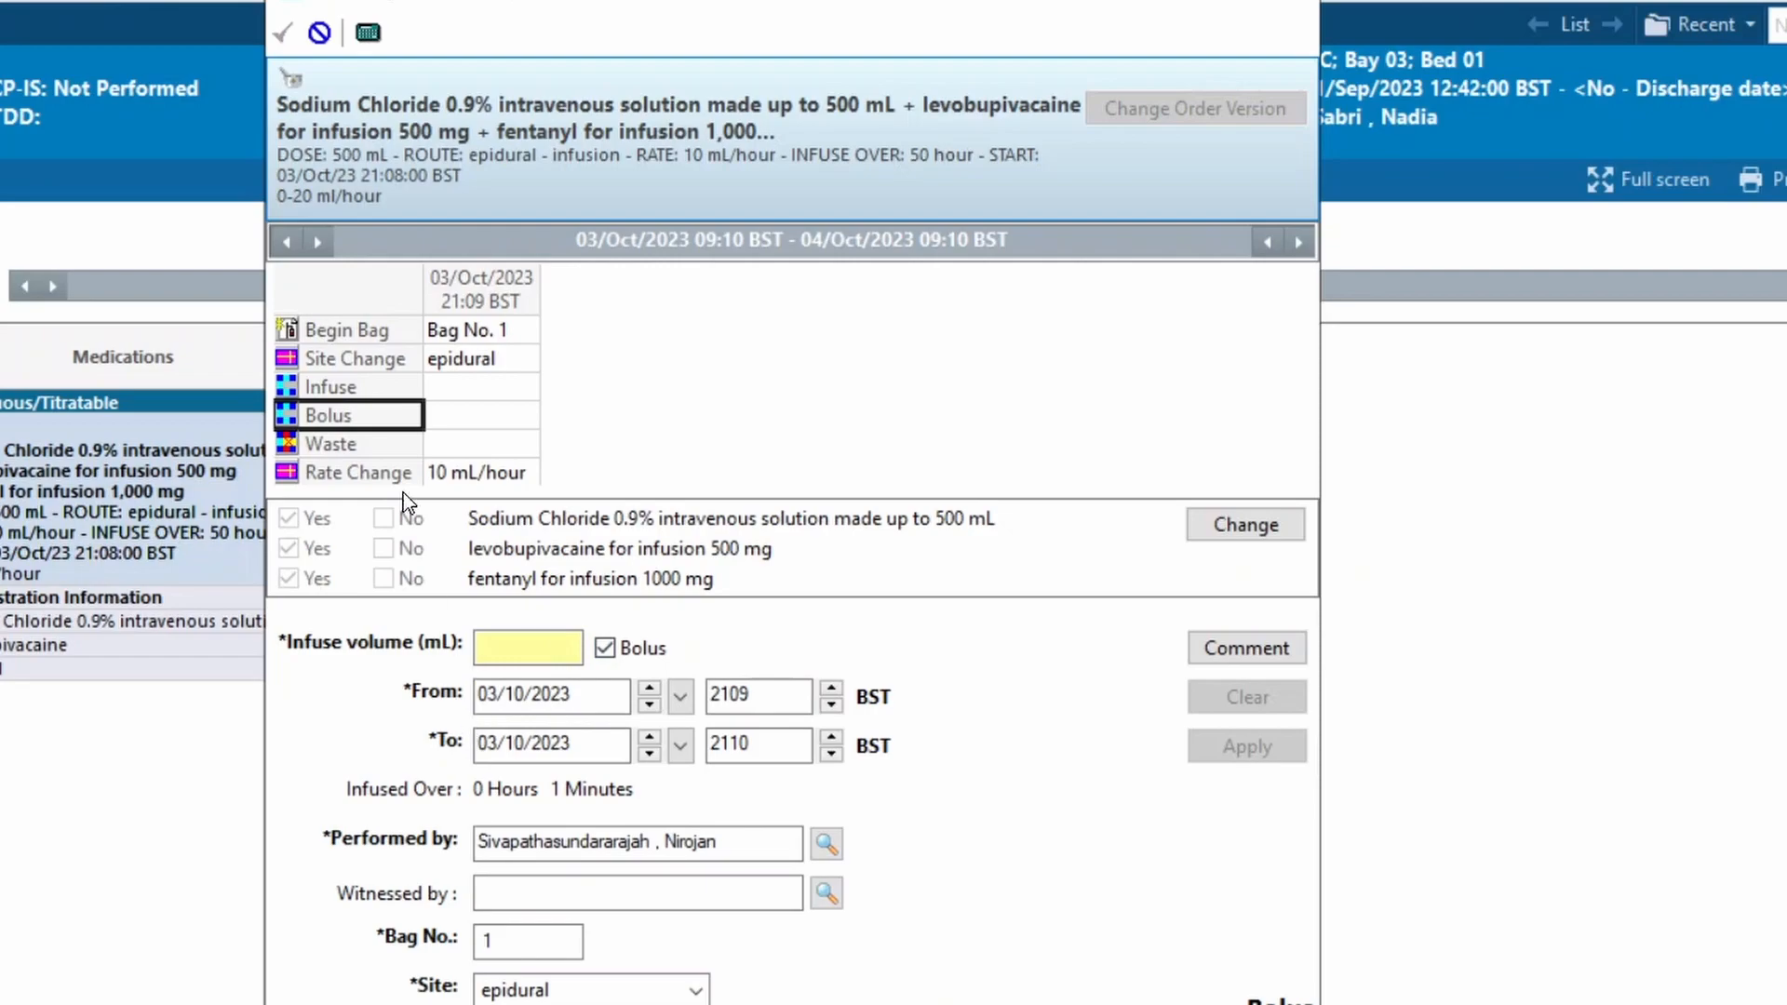
{"action": "left_click", "coordinate": [528, 644]}
{"action": "type", "text": "10"}
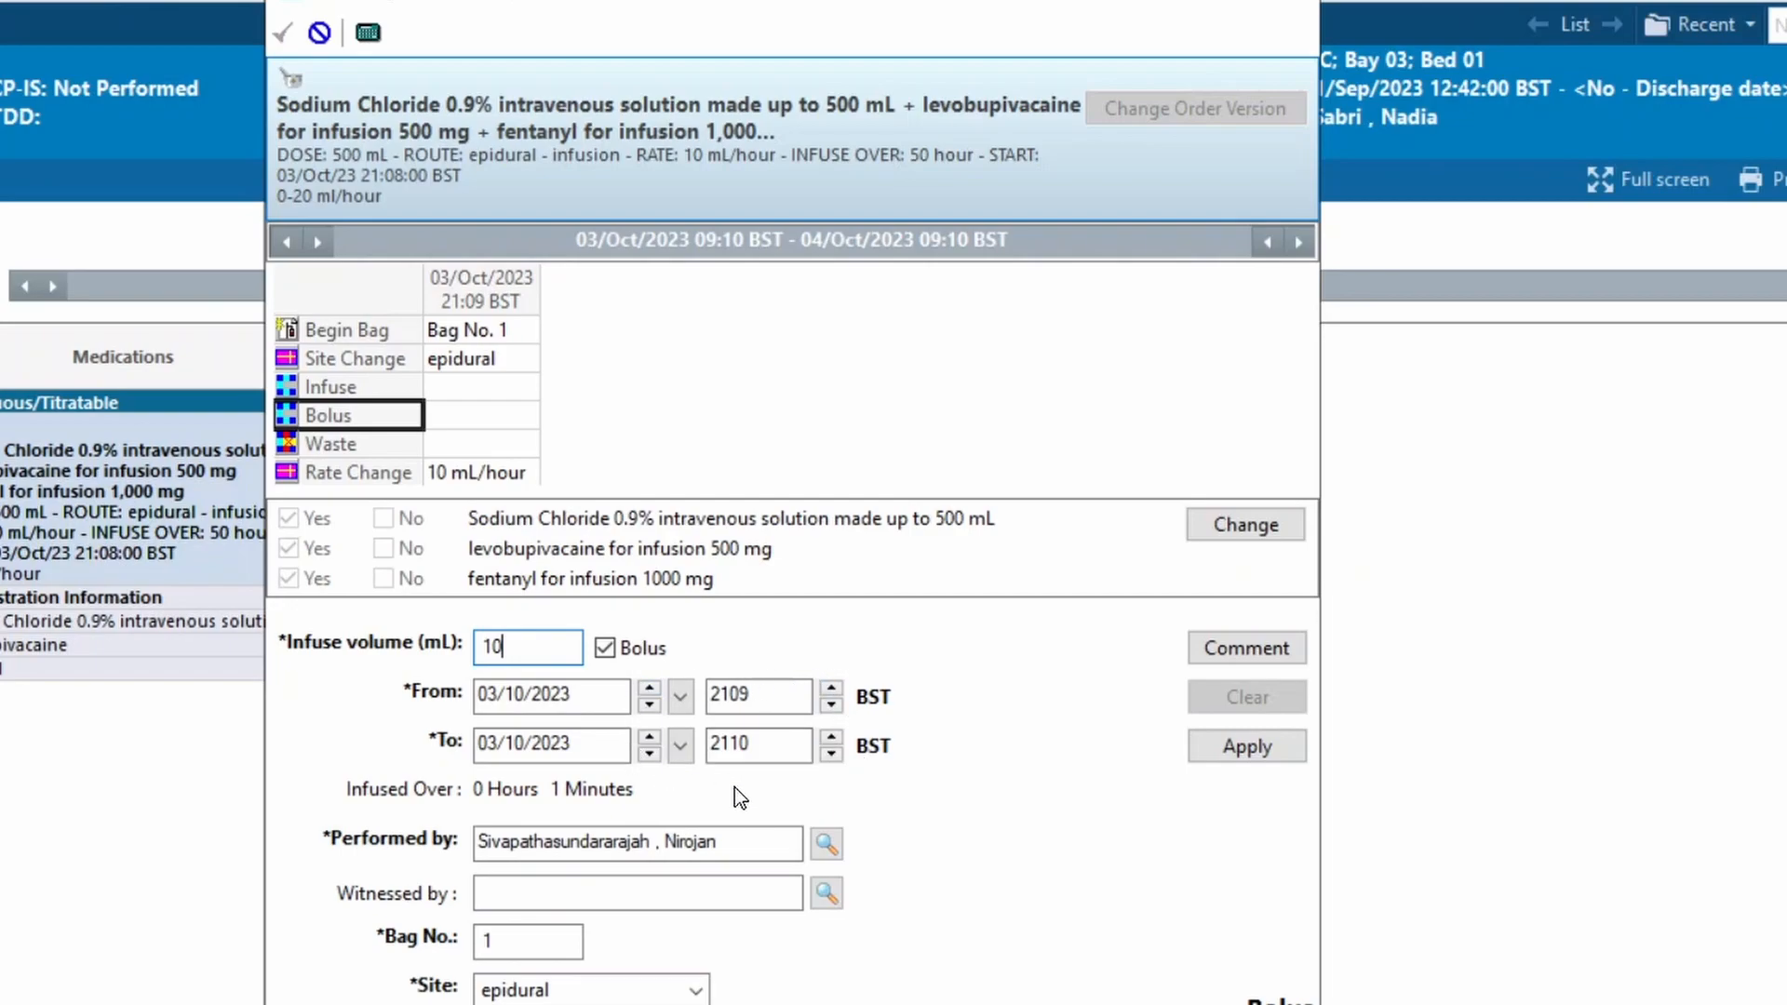
{"action": "left_click", "coordinate": [1263, 758]}
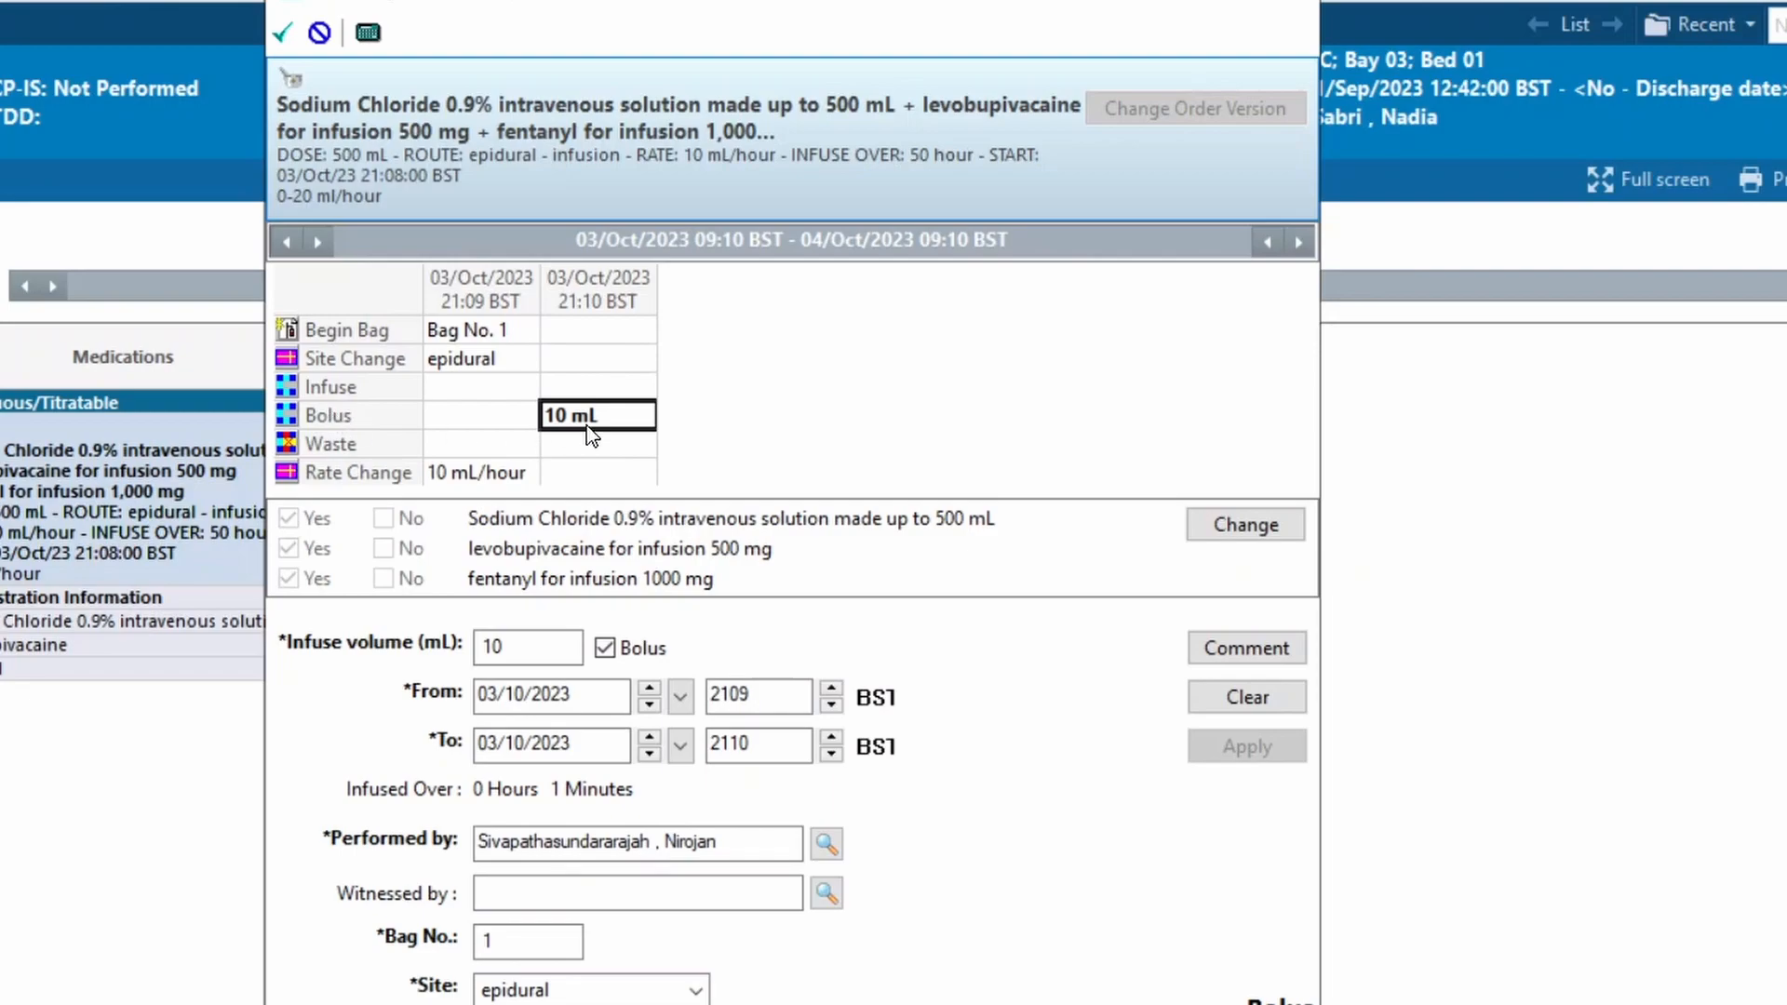
{"action": "left_click", "coordinate": [287, 37]}
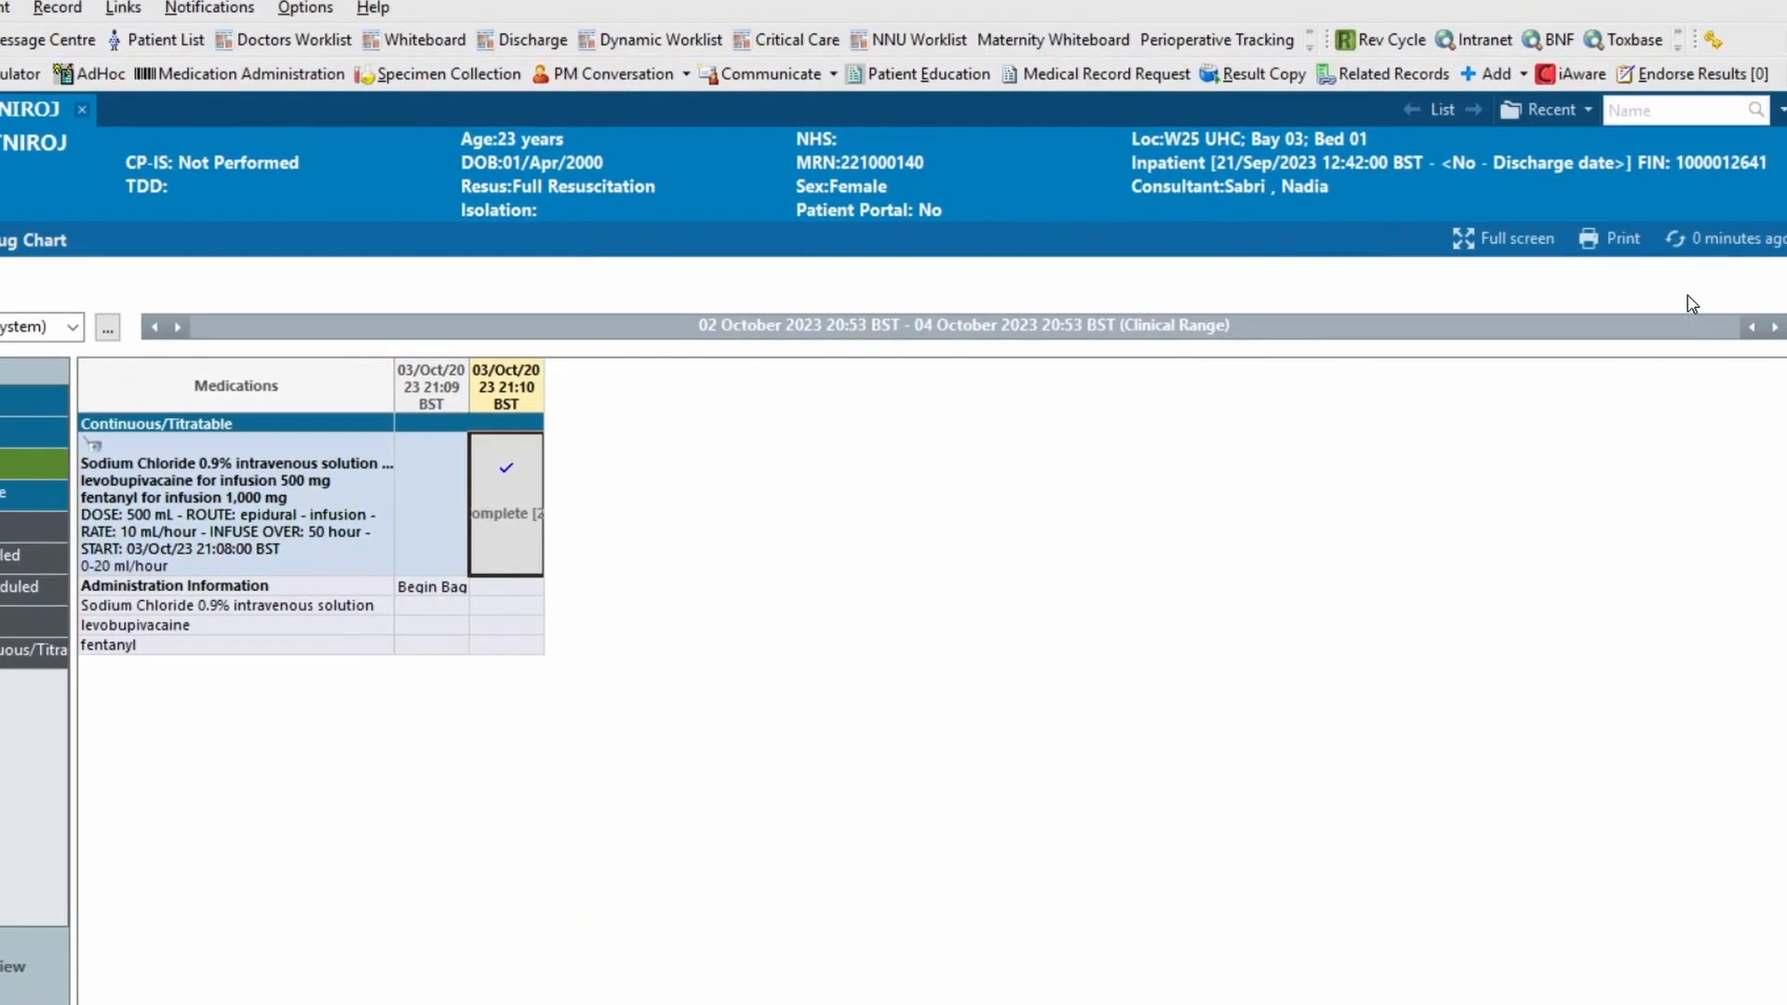
{"action": "left_click", "coordinate": [1724, 240]}
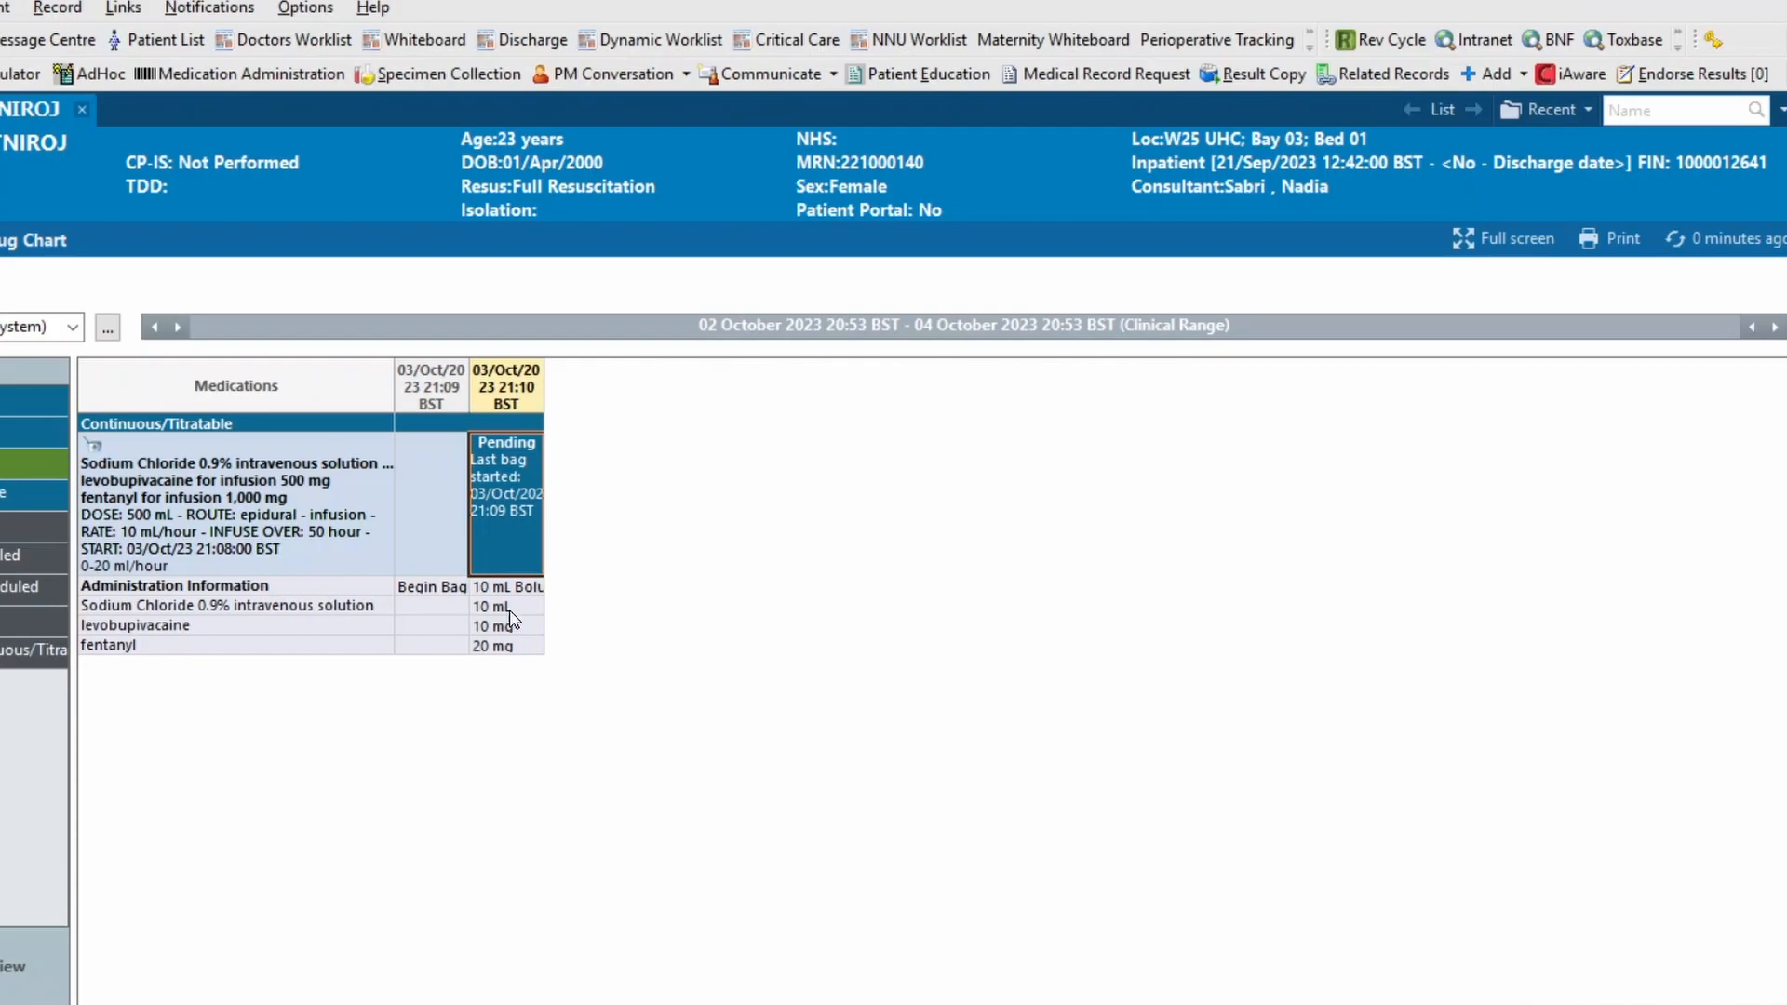
Record a rate change to 6 mL/hour for the epidural infusion, accepting the mismatch with the ordered rate, and sign it
{"action": "left_click", "coordinate": [502, 494]}
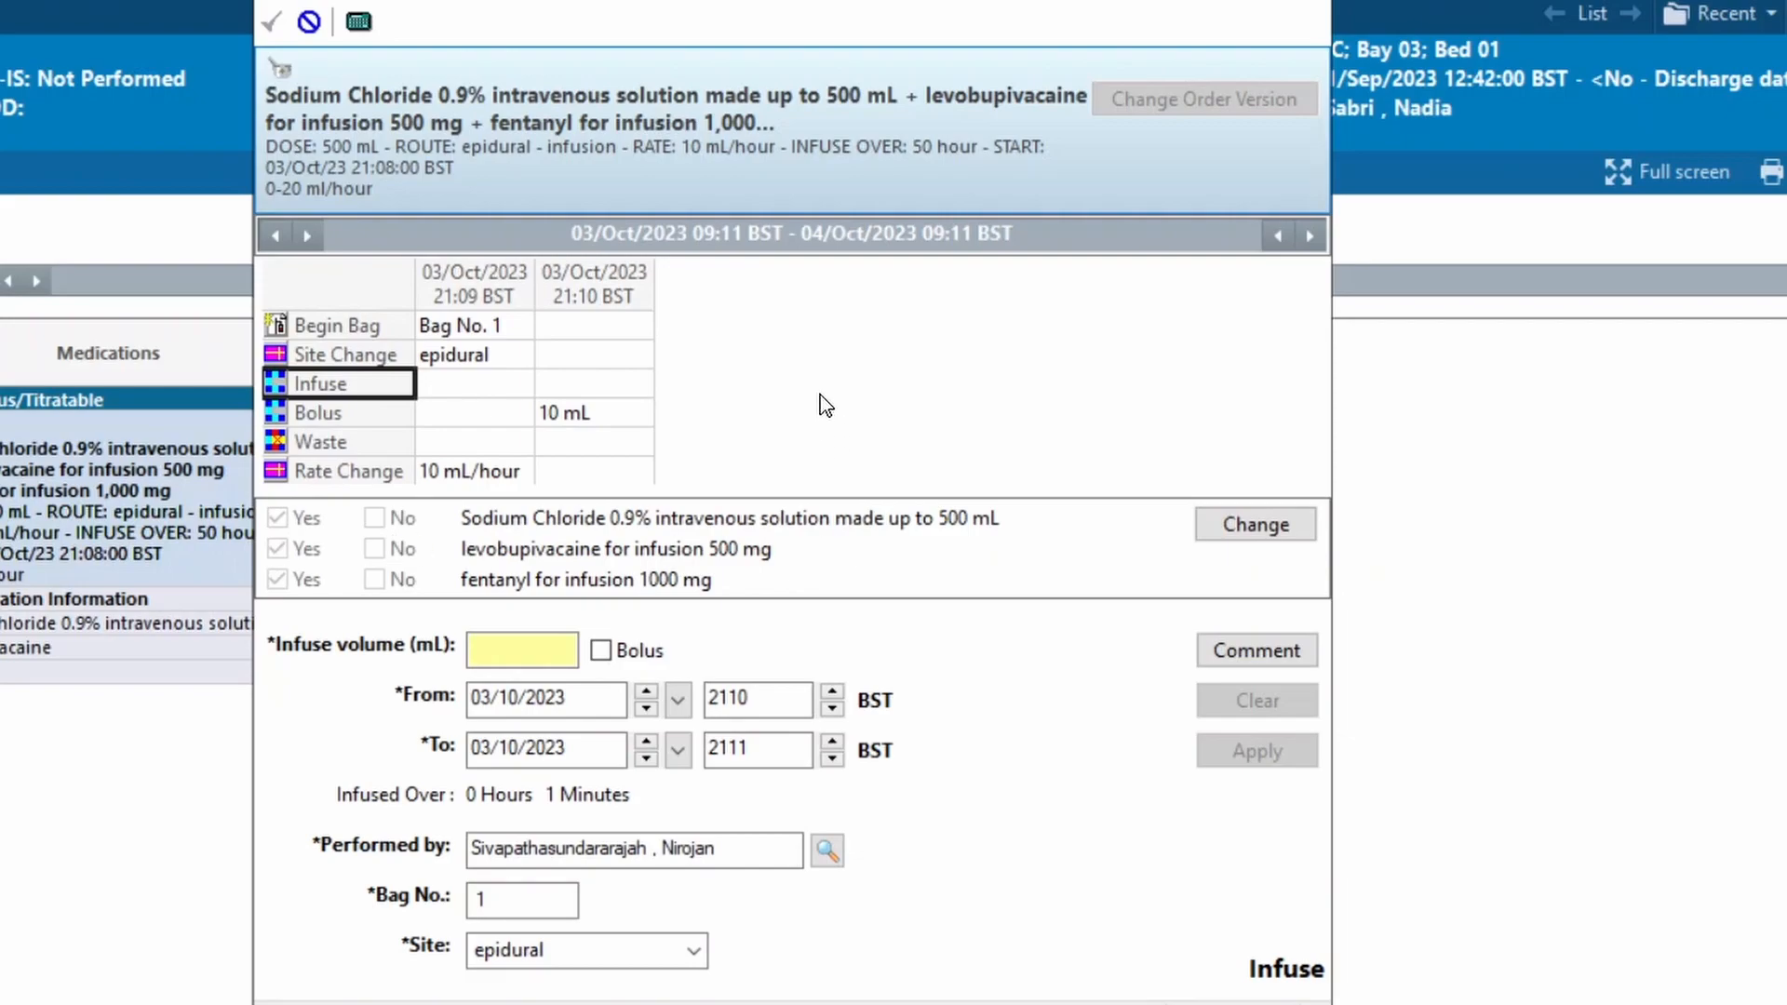
{"action": "left_click", "coordinate": [345, 474]}
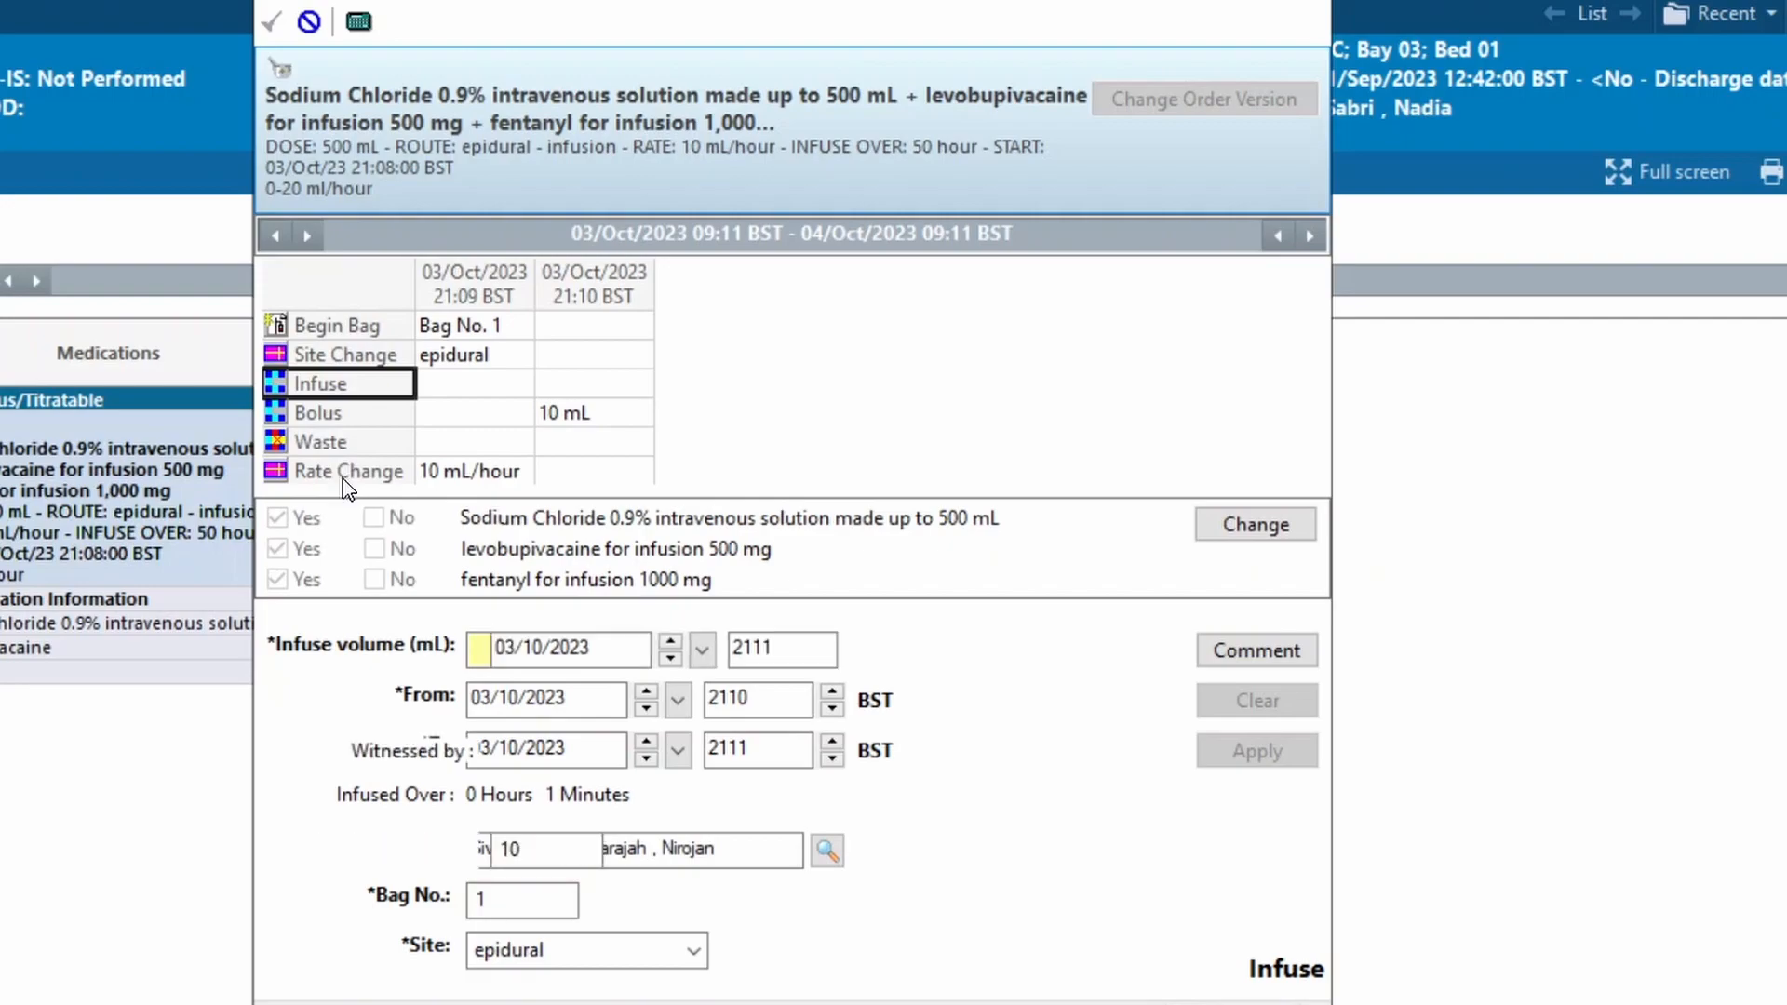
{"action": "double_click", "coordinate": [542, 848]}
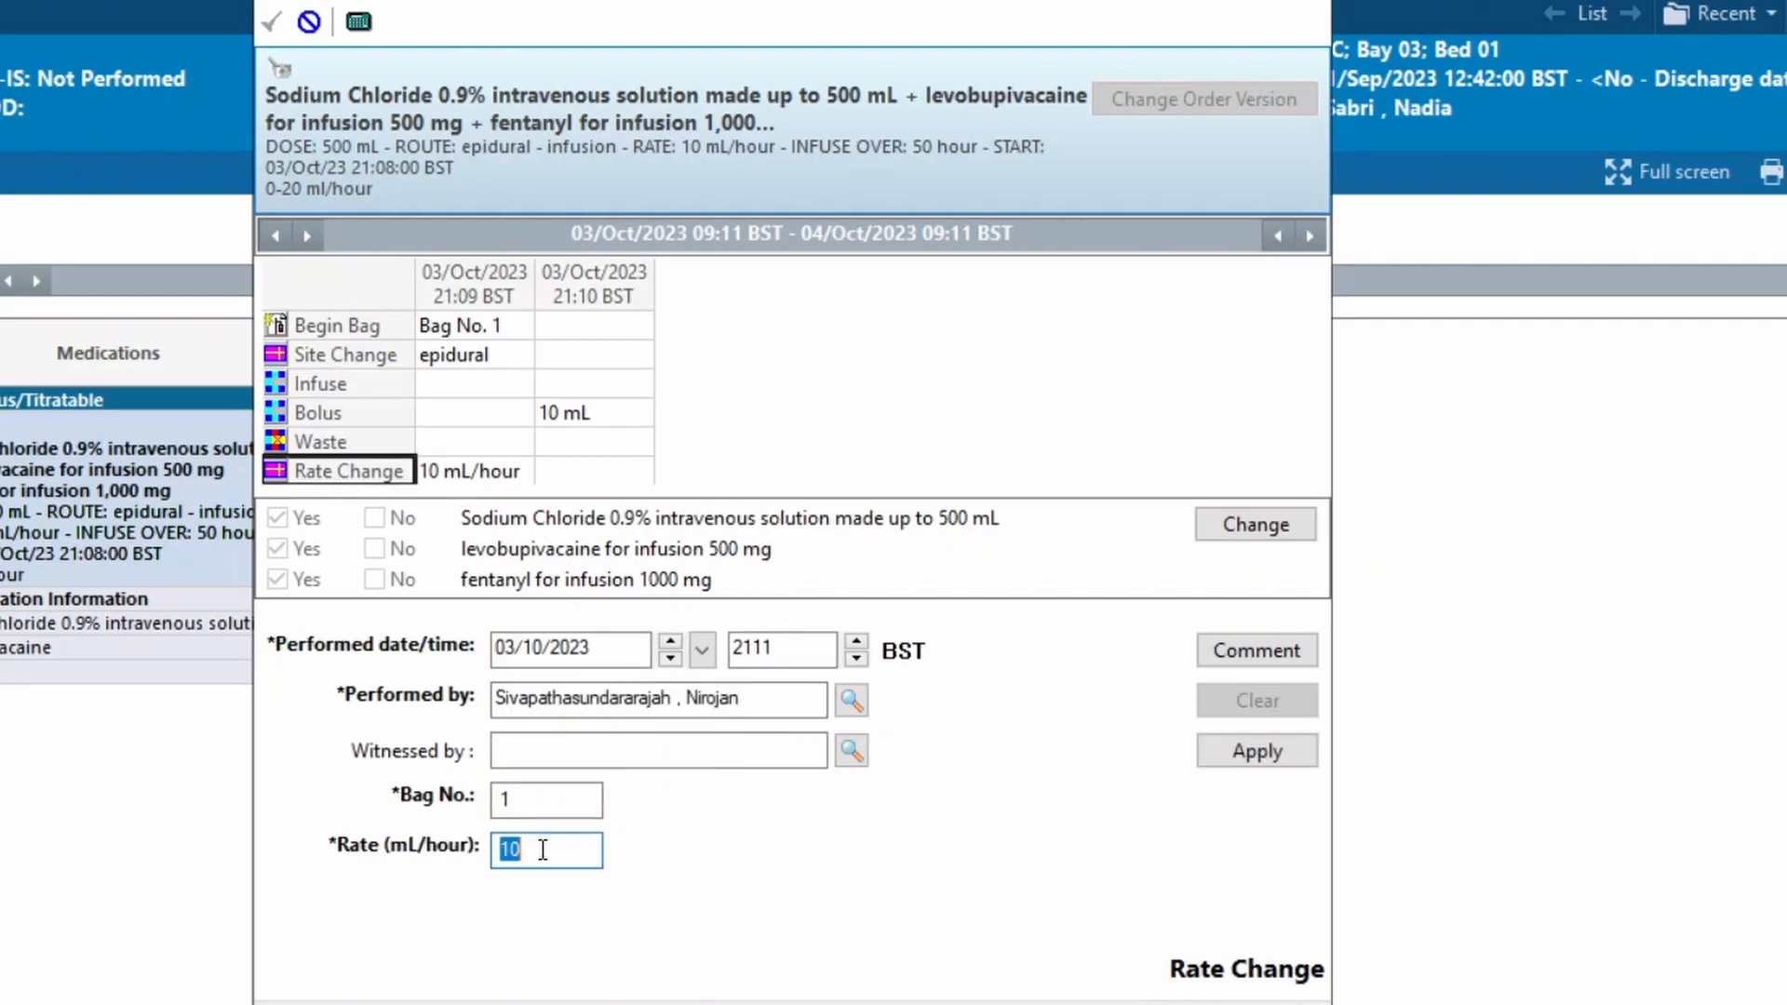
{"action": "type", "text": "6"}
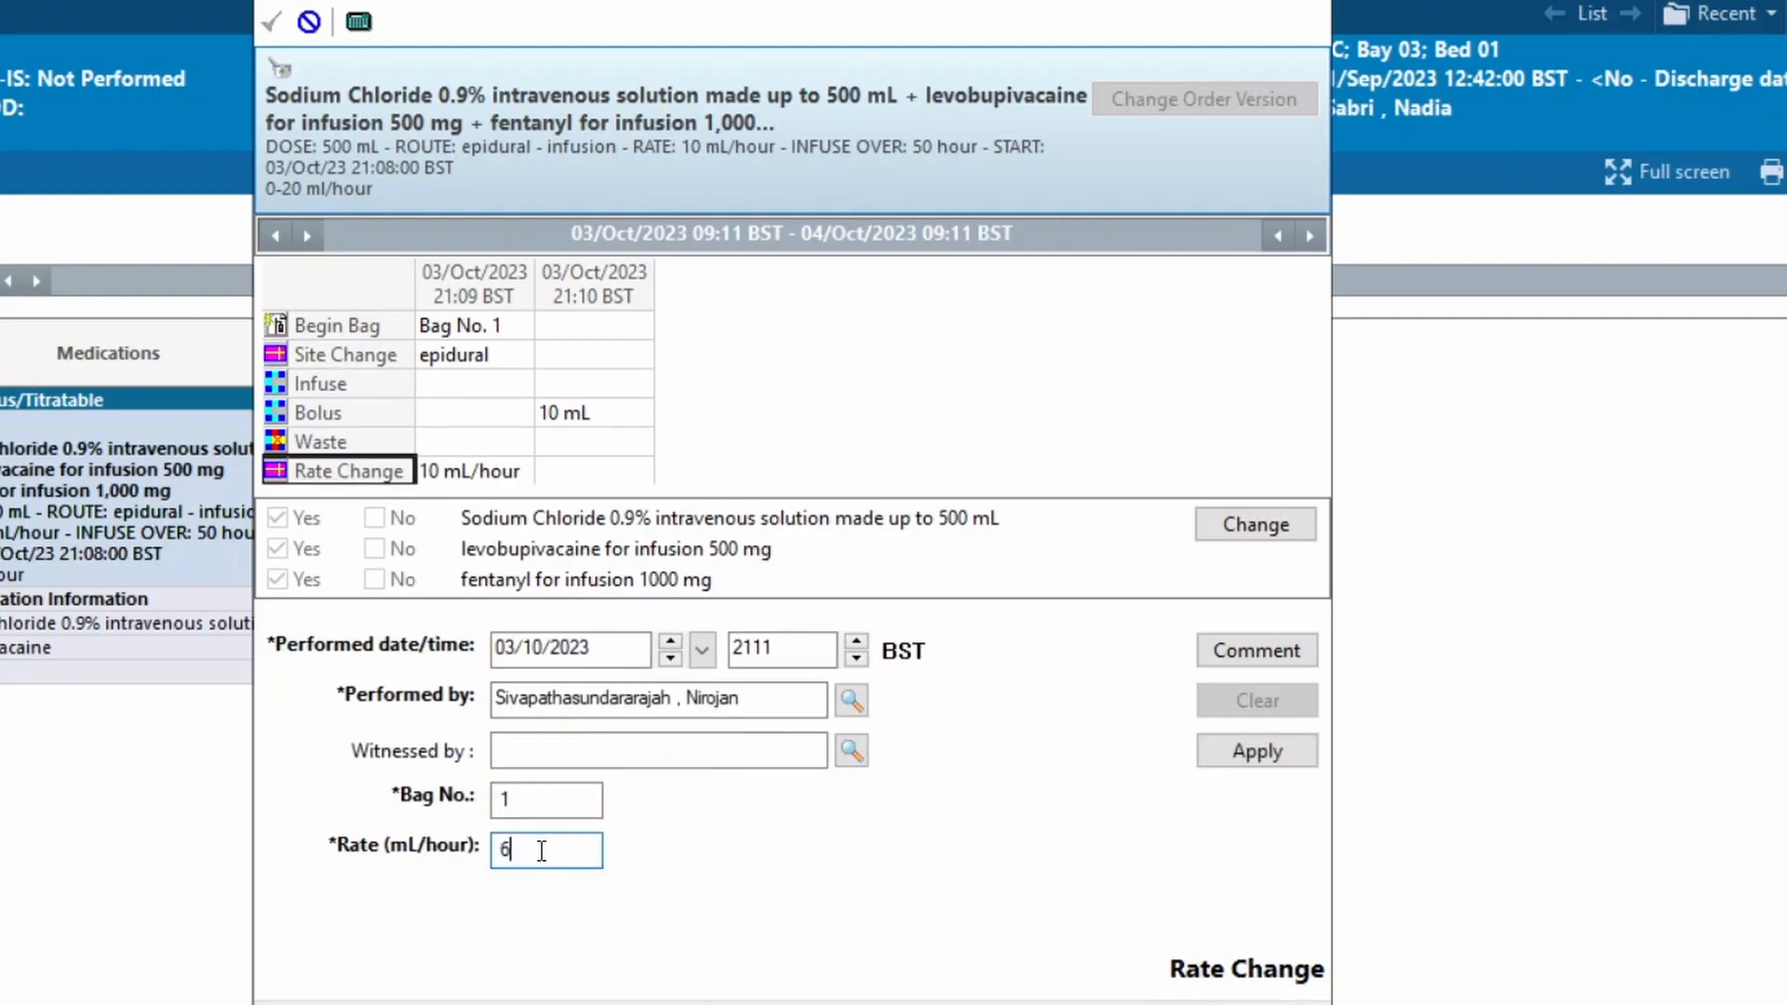
{"action": "left_click", "coordinate": [1266, 752]}
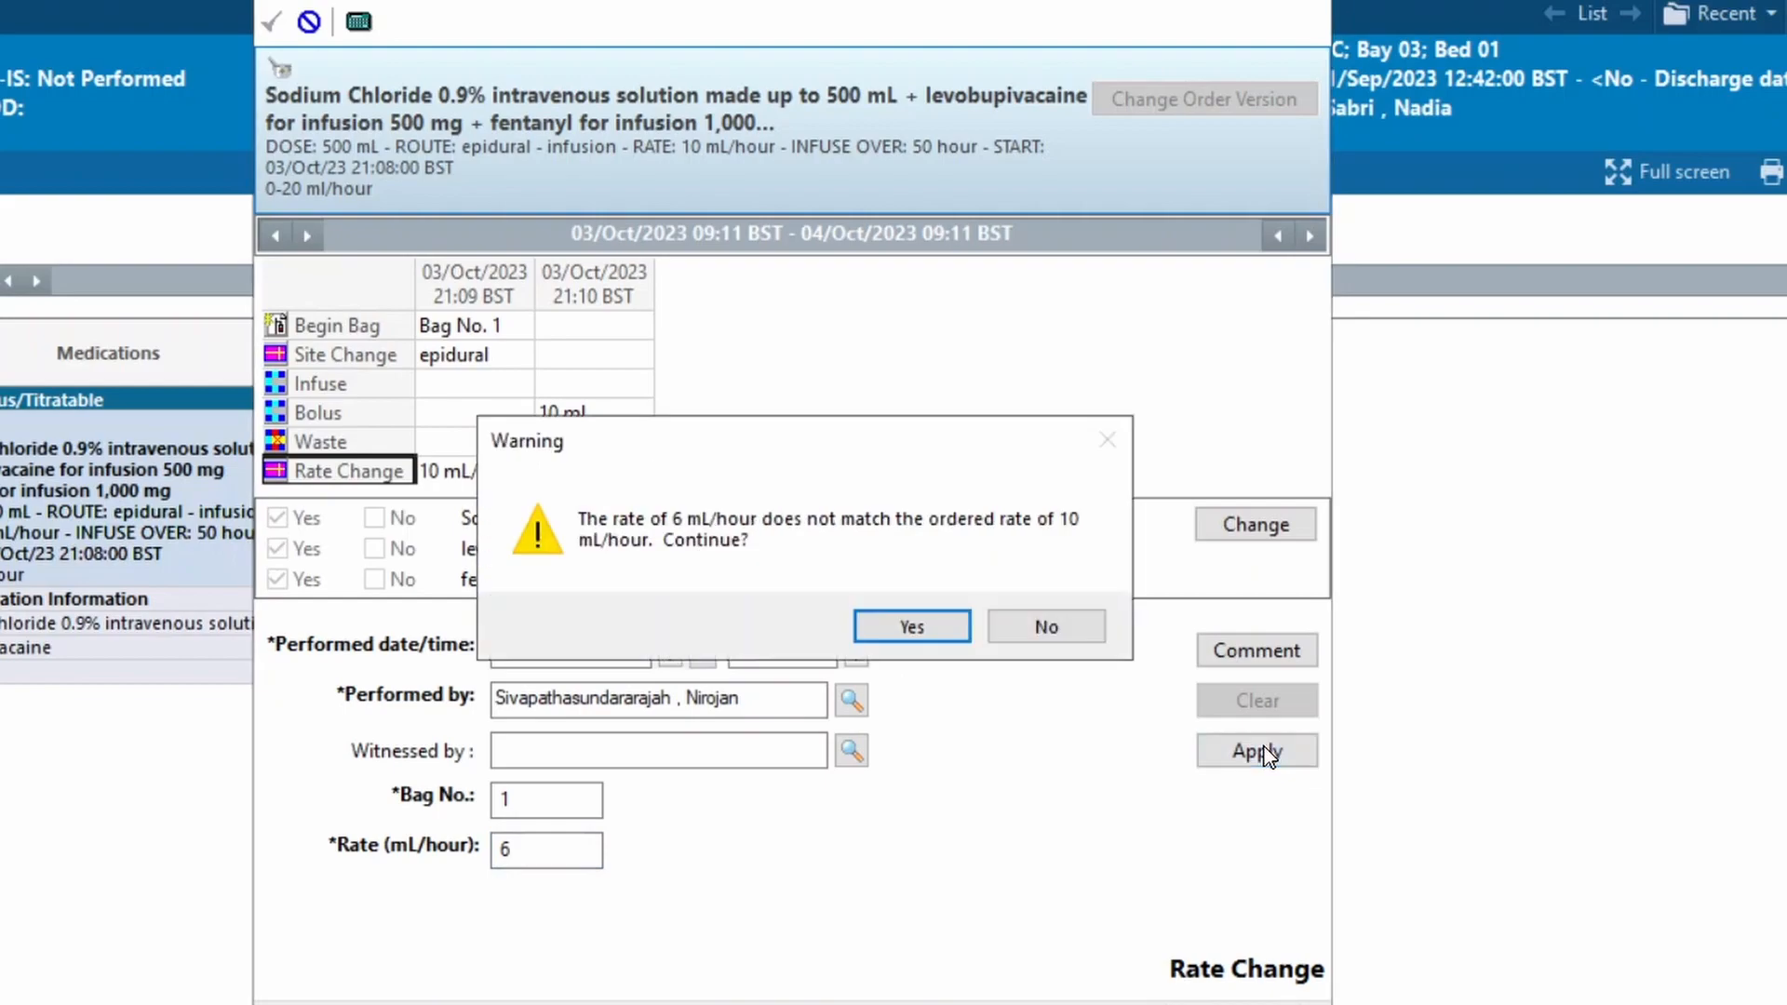
{"action": "left_click", "coordinate": [896, 638]}
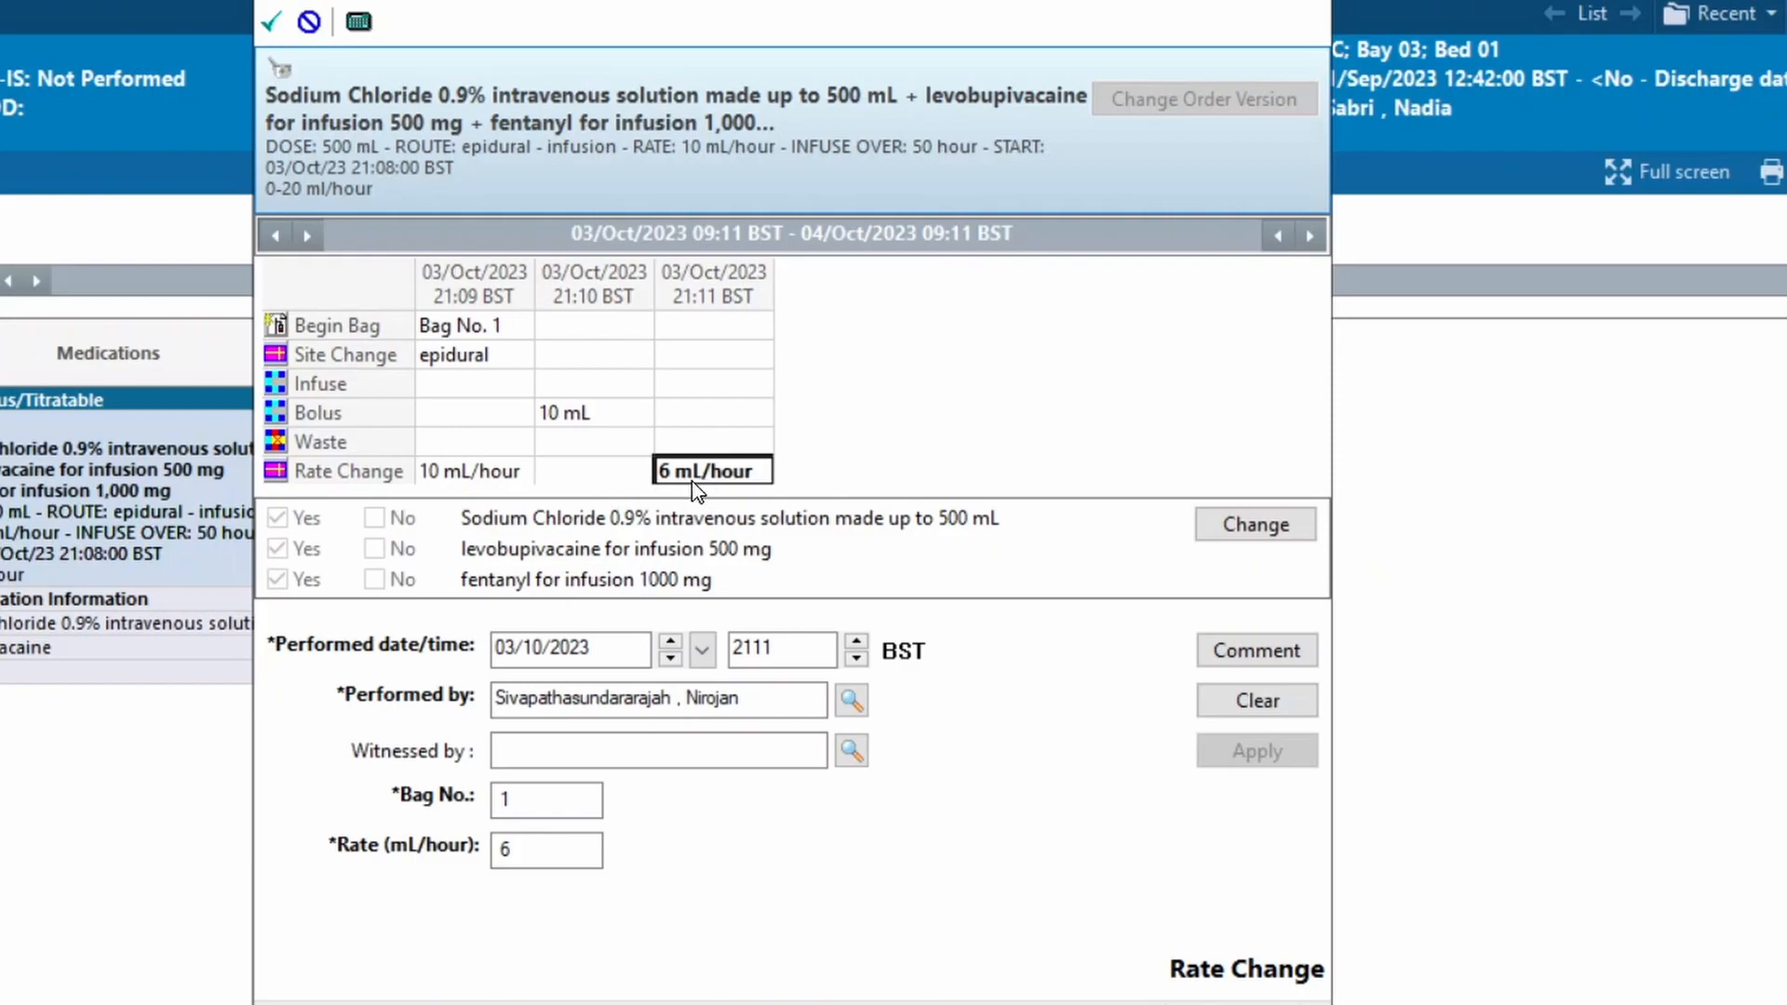
{"action": "left_click", "coordinate": [273, 20]}
{"action": "double_click", "coordinate": [559, 518]}
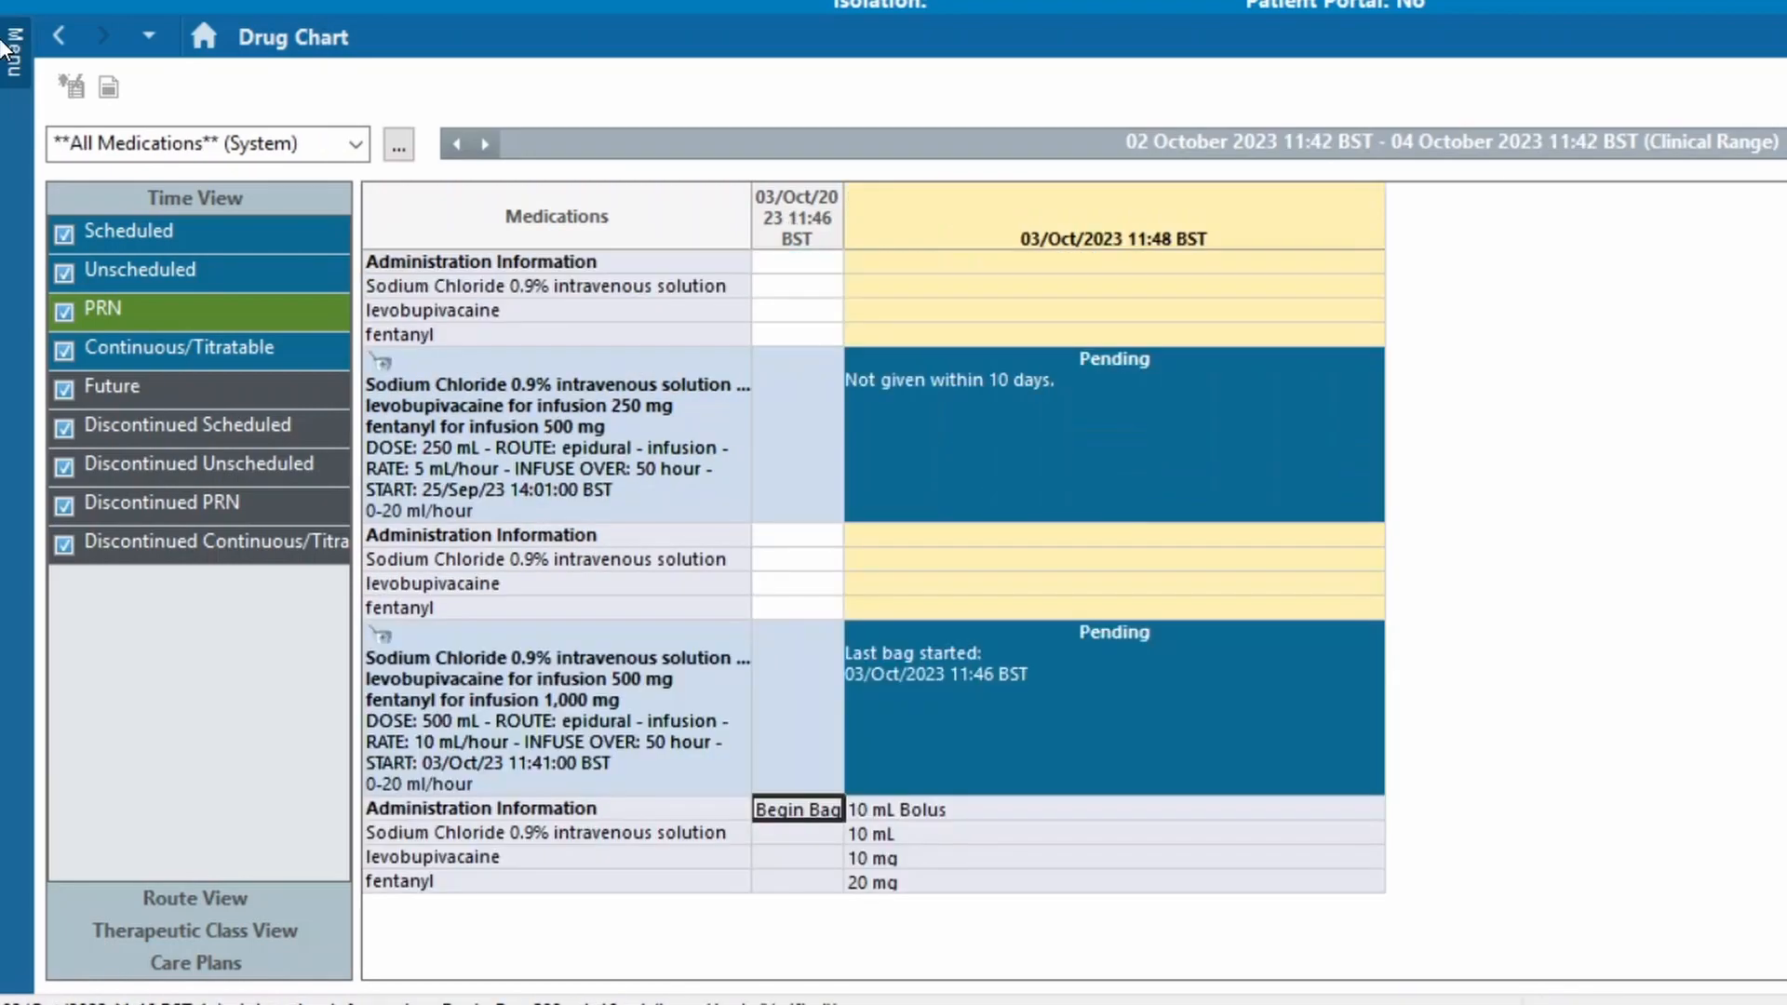
Open the Epidural section of Adult Lines-Tubes-Drains-Device-Stoma in Assessments/Fluid Balance
{"action": "left_click", "coordinate": [11, 49]}
{"action": "left_click", "coordinate": [140, 559]}
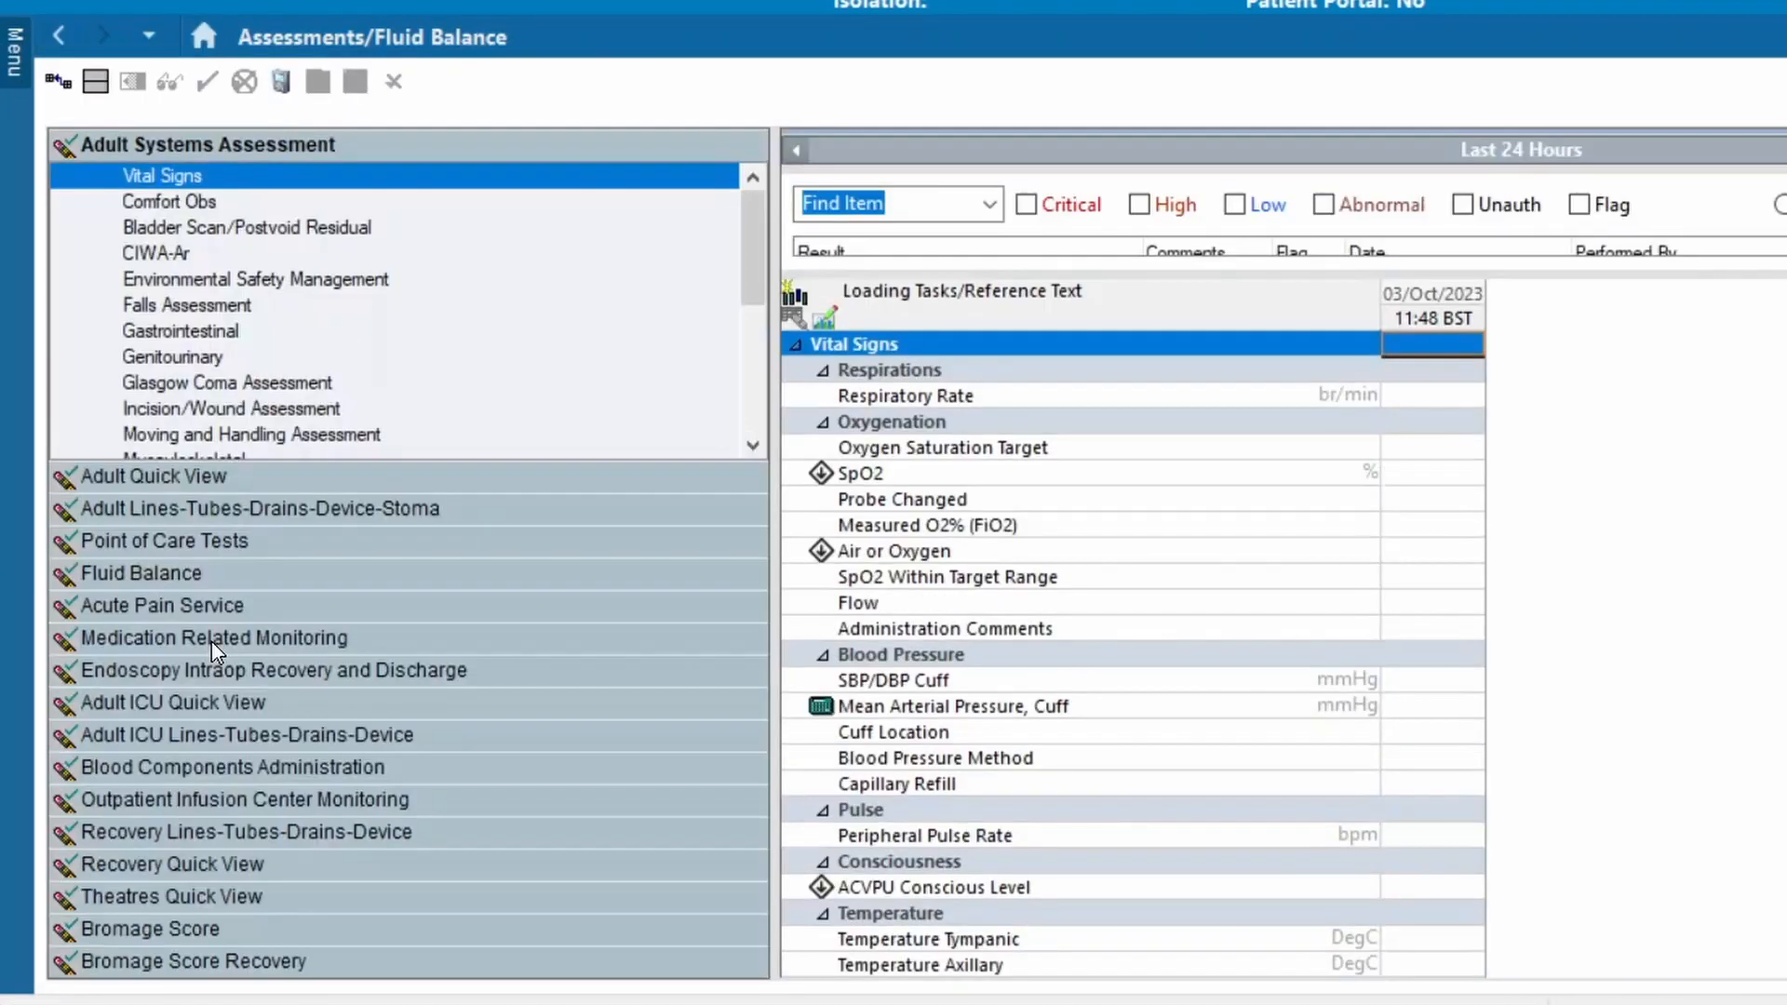
{"action": "left_click", "coordinate": [321, 510]}
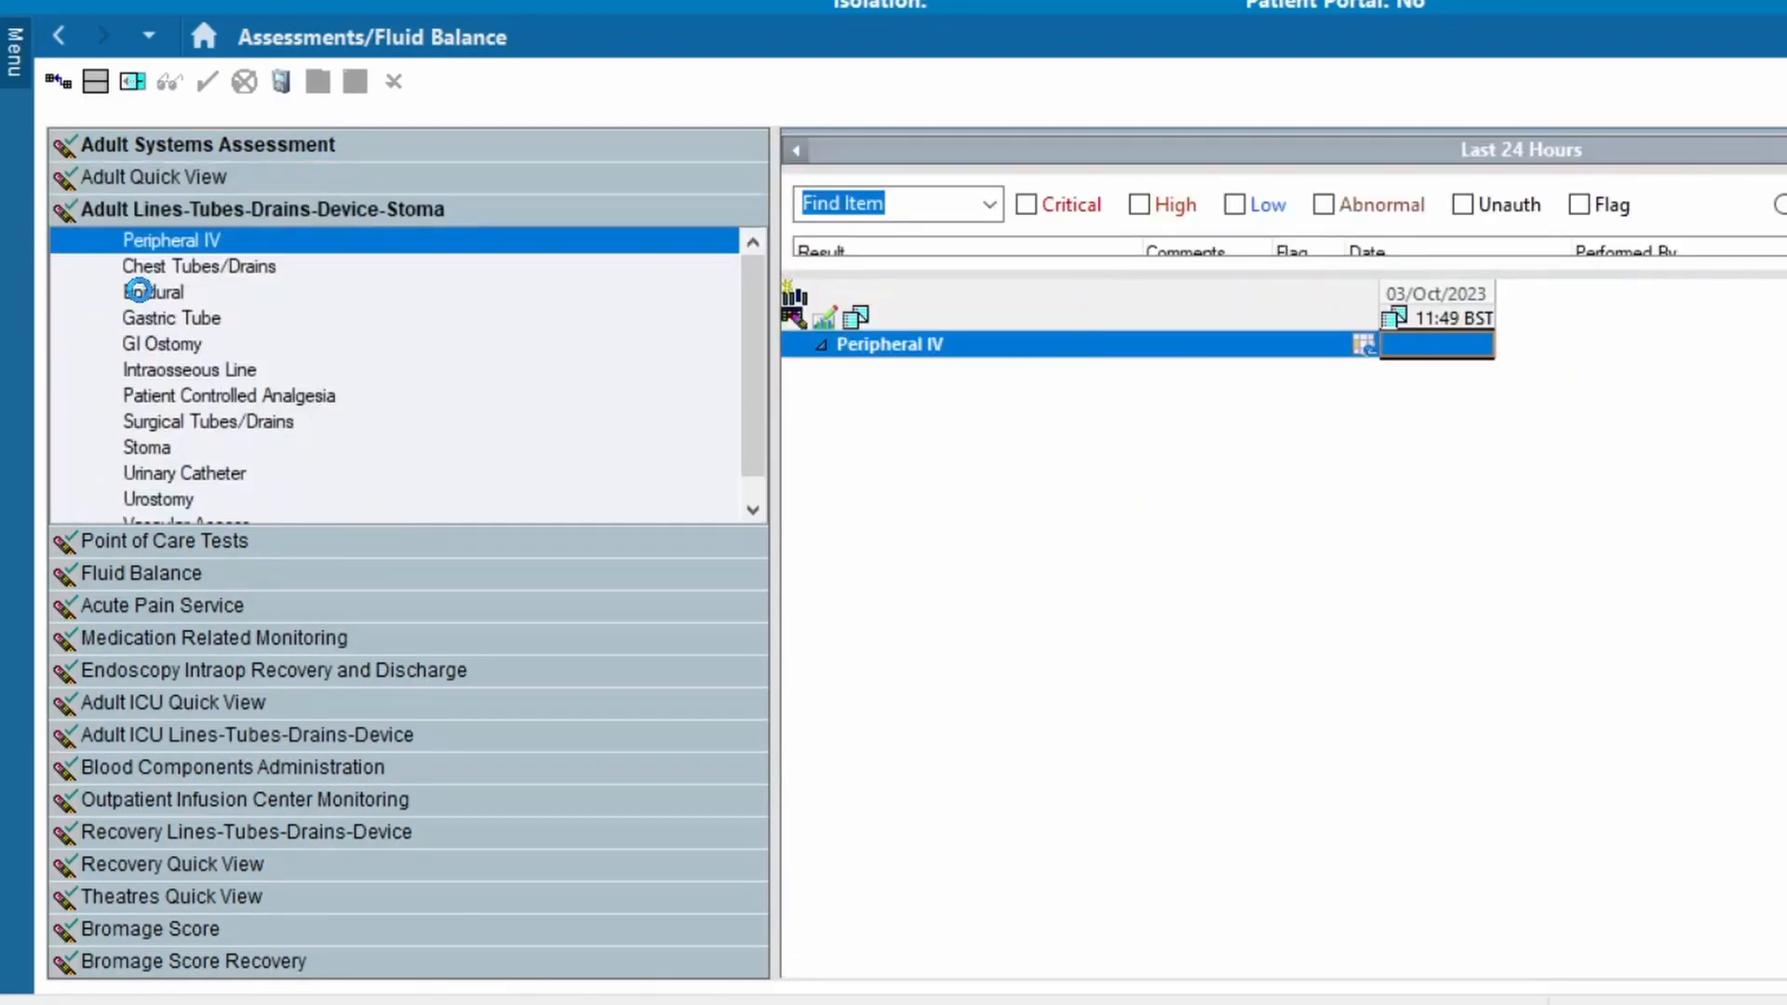
{"action": "left_click", "coordinate": [145, 294]}
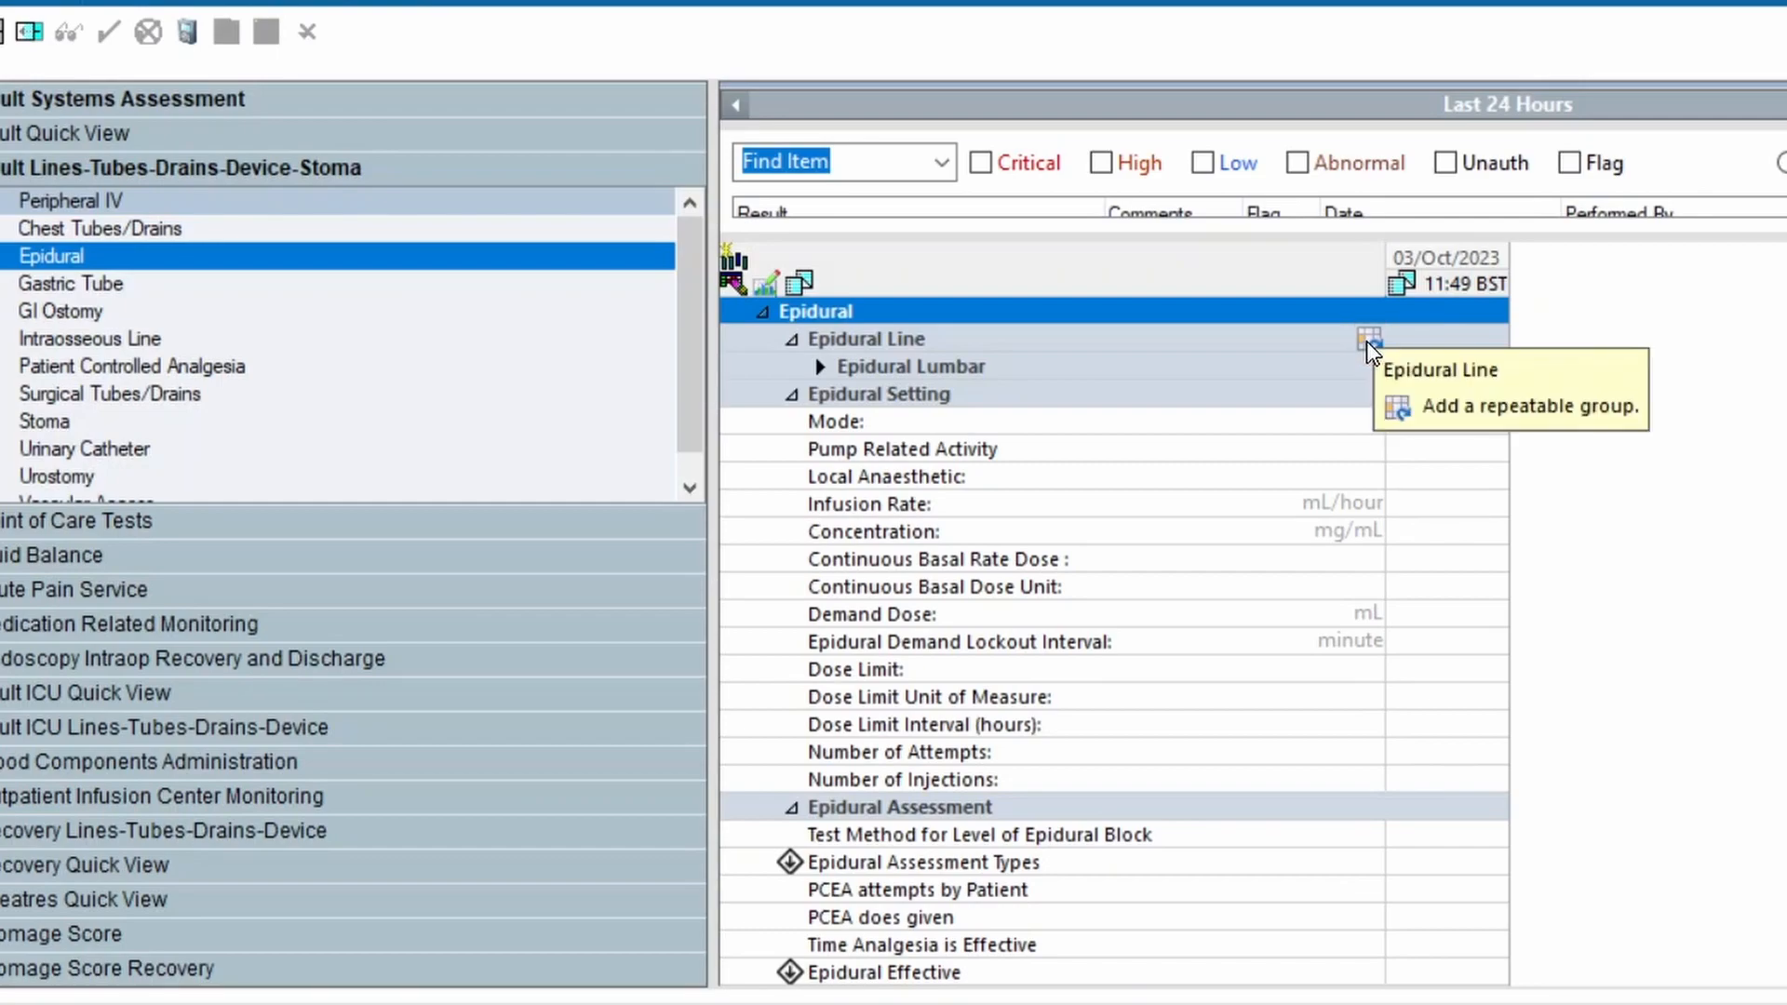
Add an Epidural Line group with CNB type Epidural and the epidural site set to Lumbar
{"action": "left_click", "coordinate": [1368, 344]}
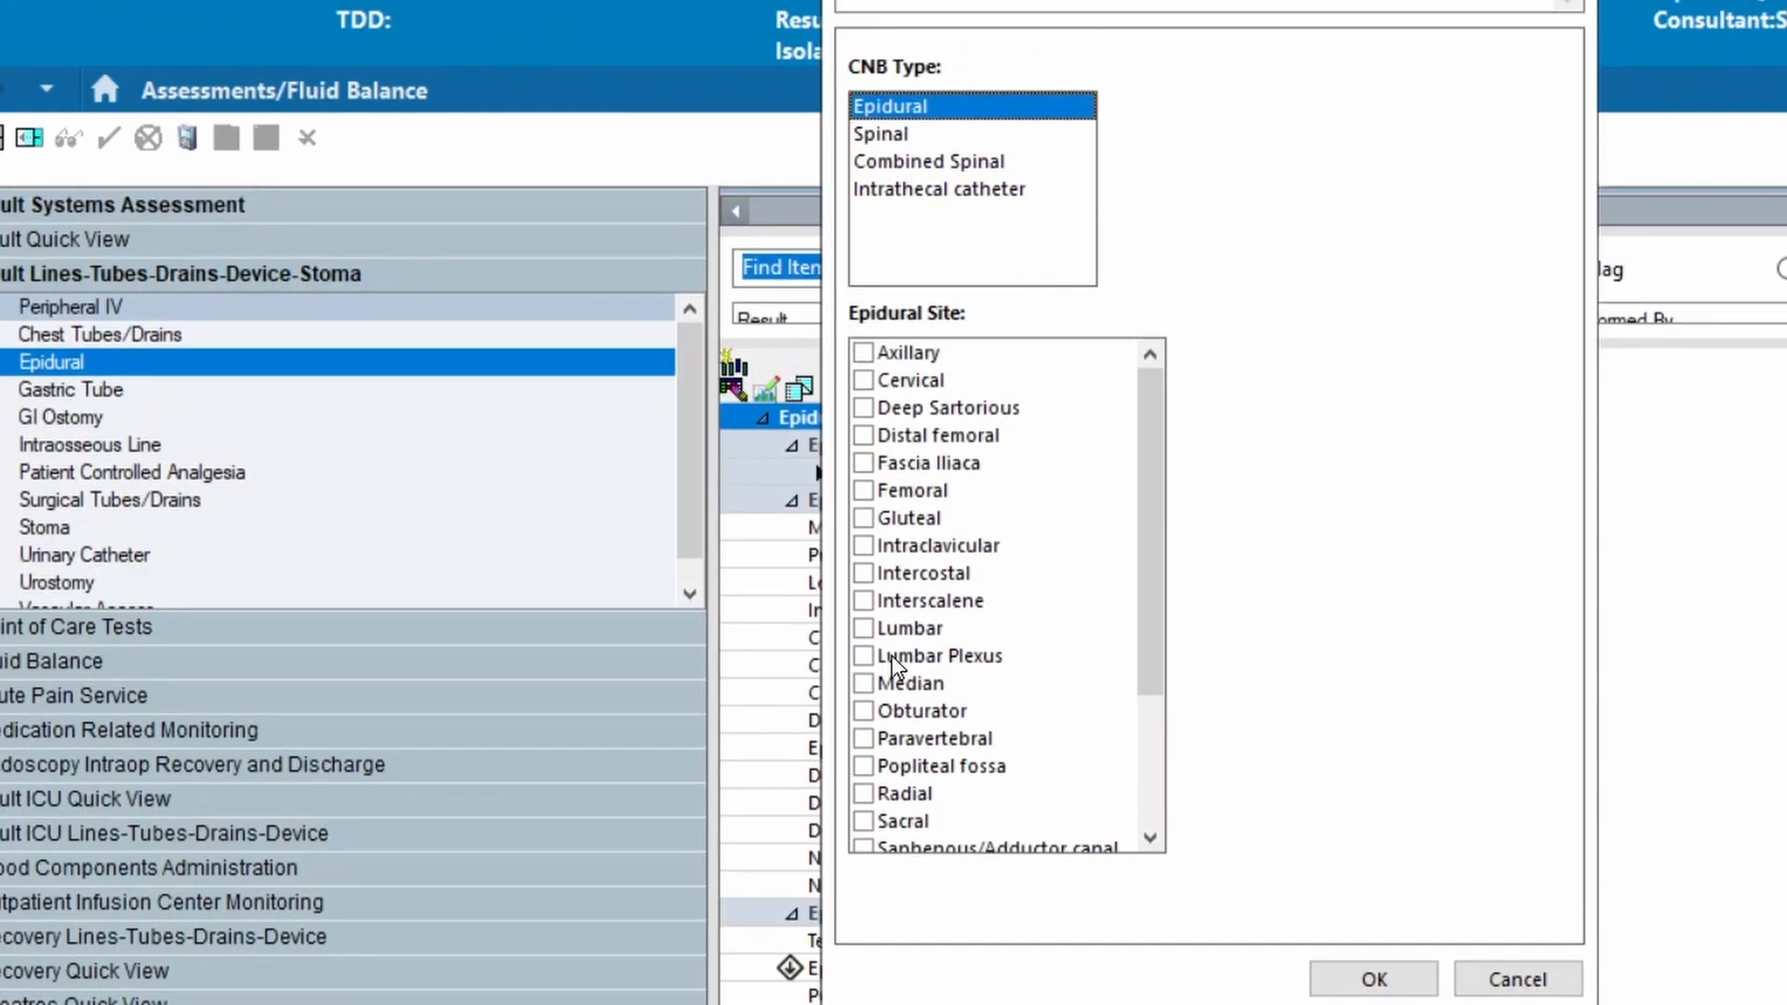
{"action": "left_click", "coordinate": [871, 635]}
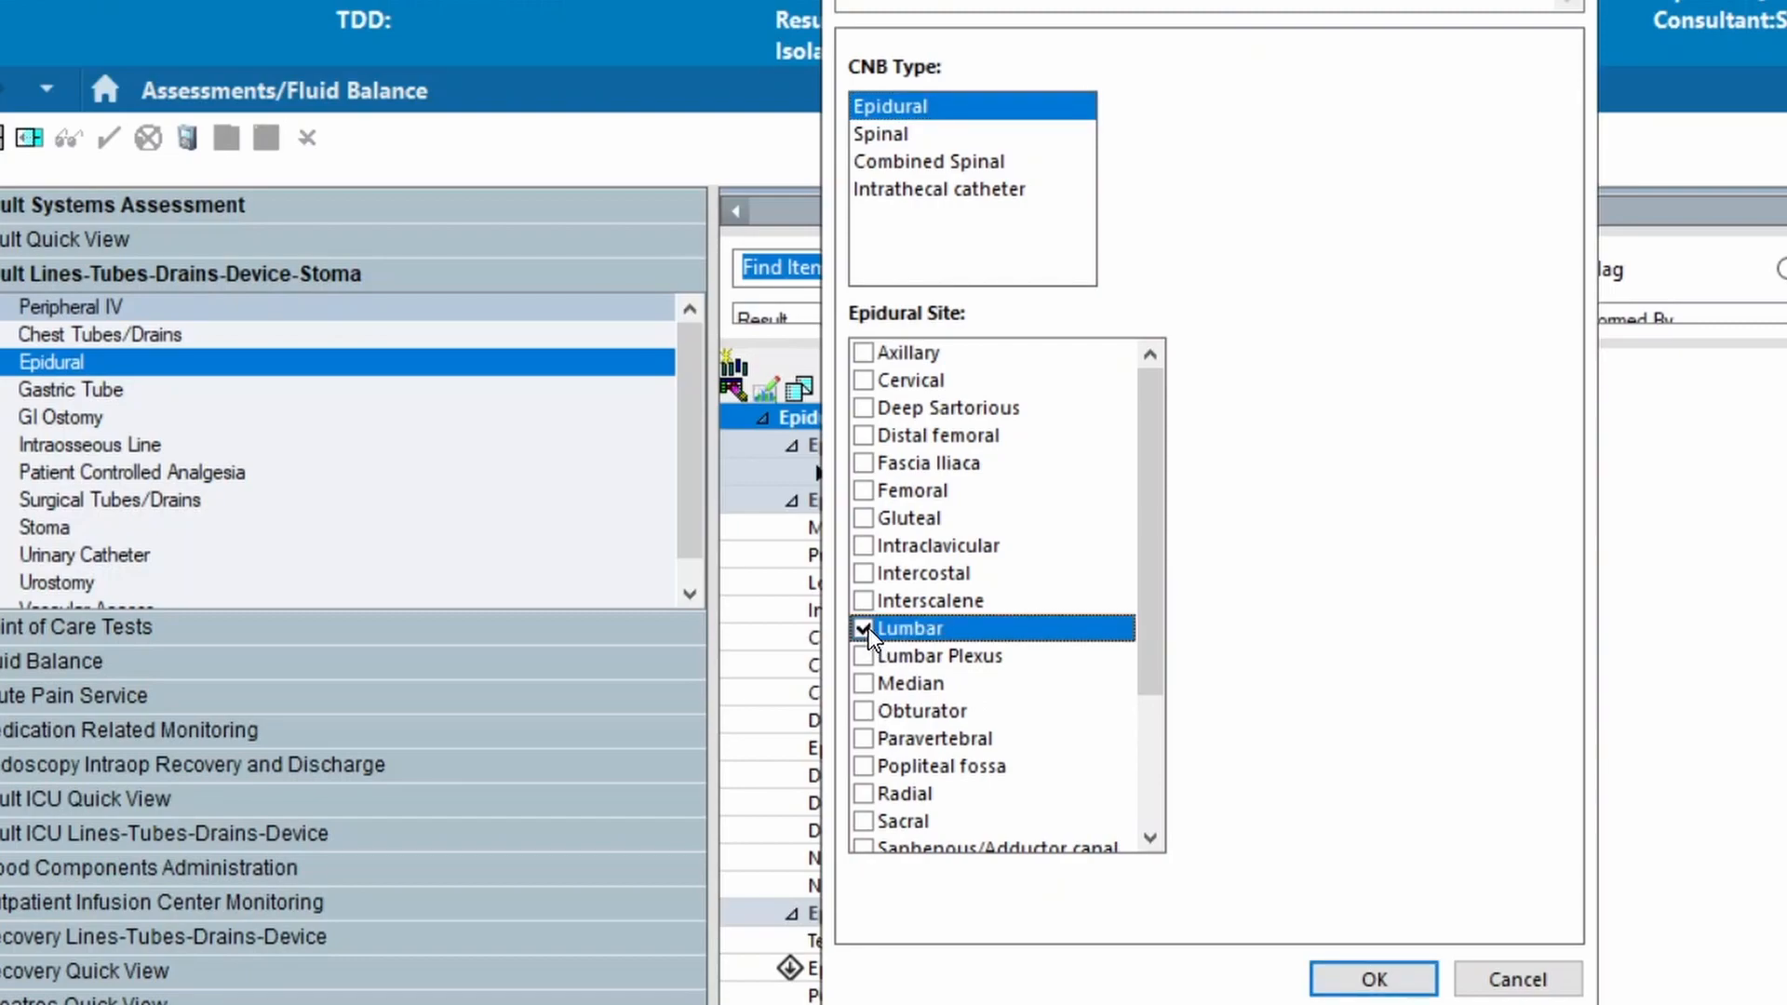
{"action": "left_click", "coordinate": [1341, 977]}
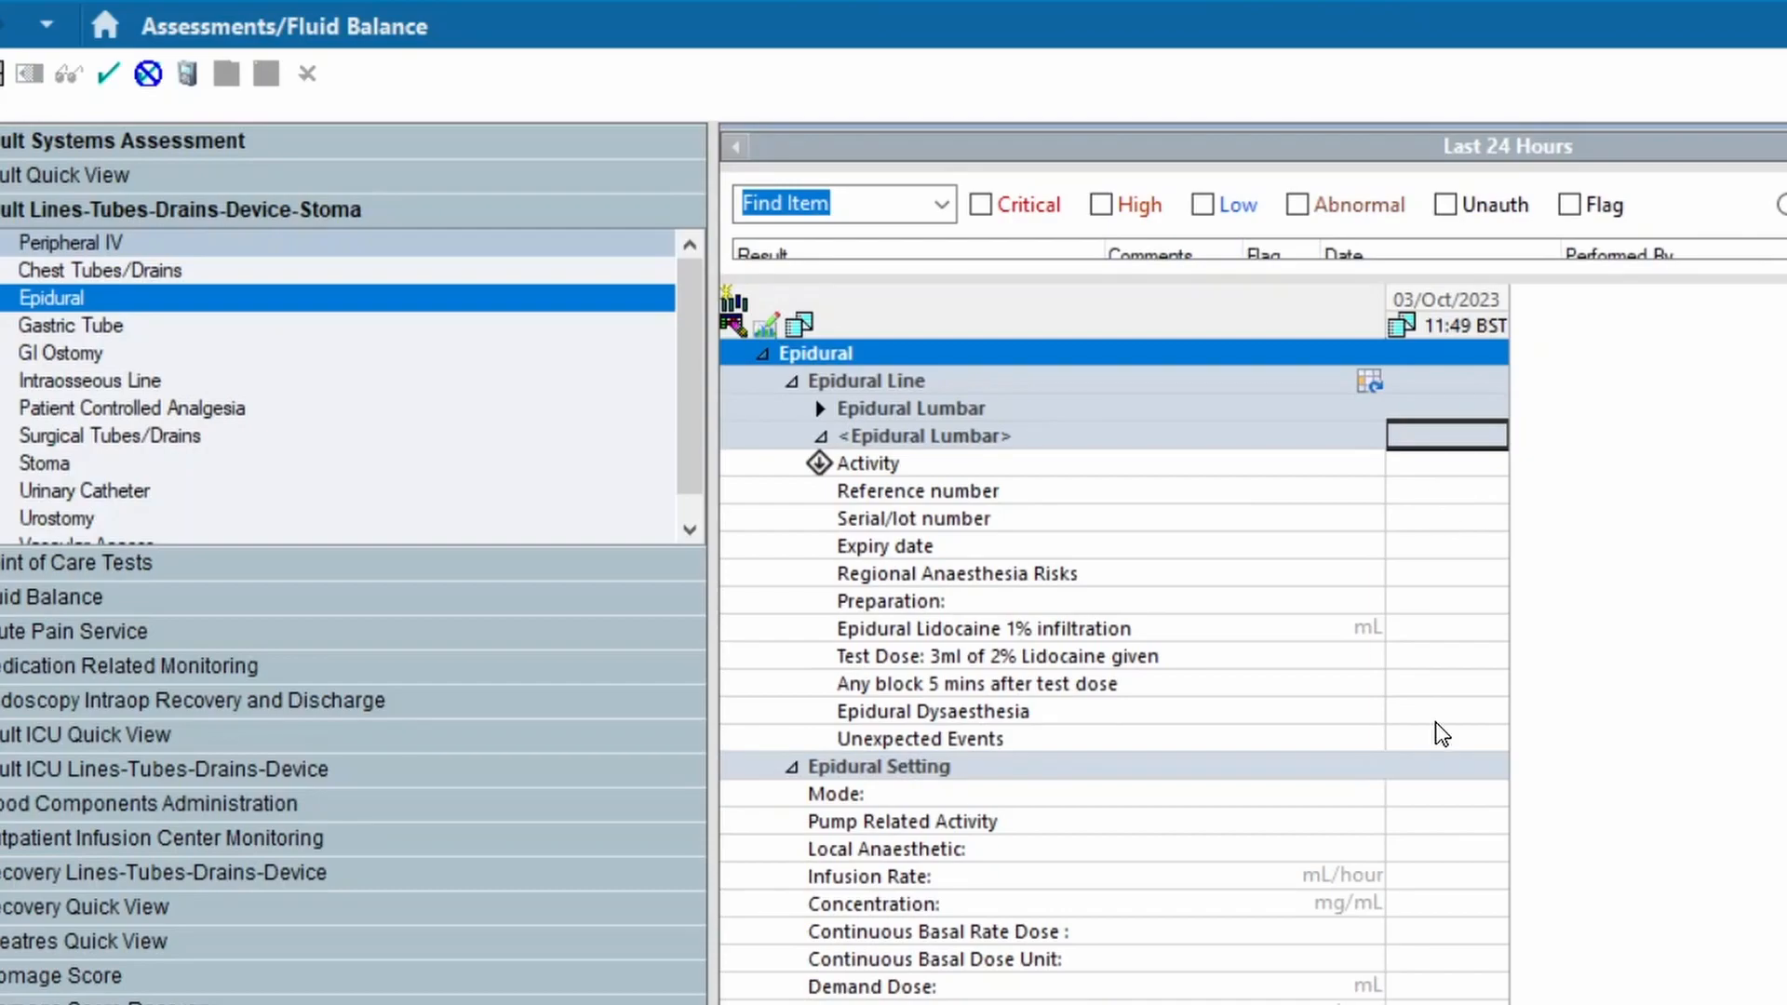
For the new lumbar epidural, record the activity as Inserted, patient identification by identification band and verbally, and verbal consent
{"action": "left_click", "coordinate": [1439, 464]}
{"action": "left_click", "coordinate": [1441, 482]}
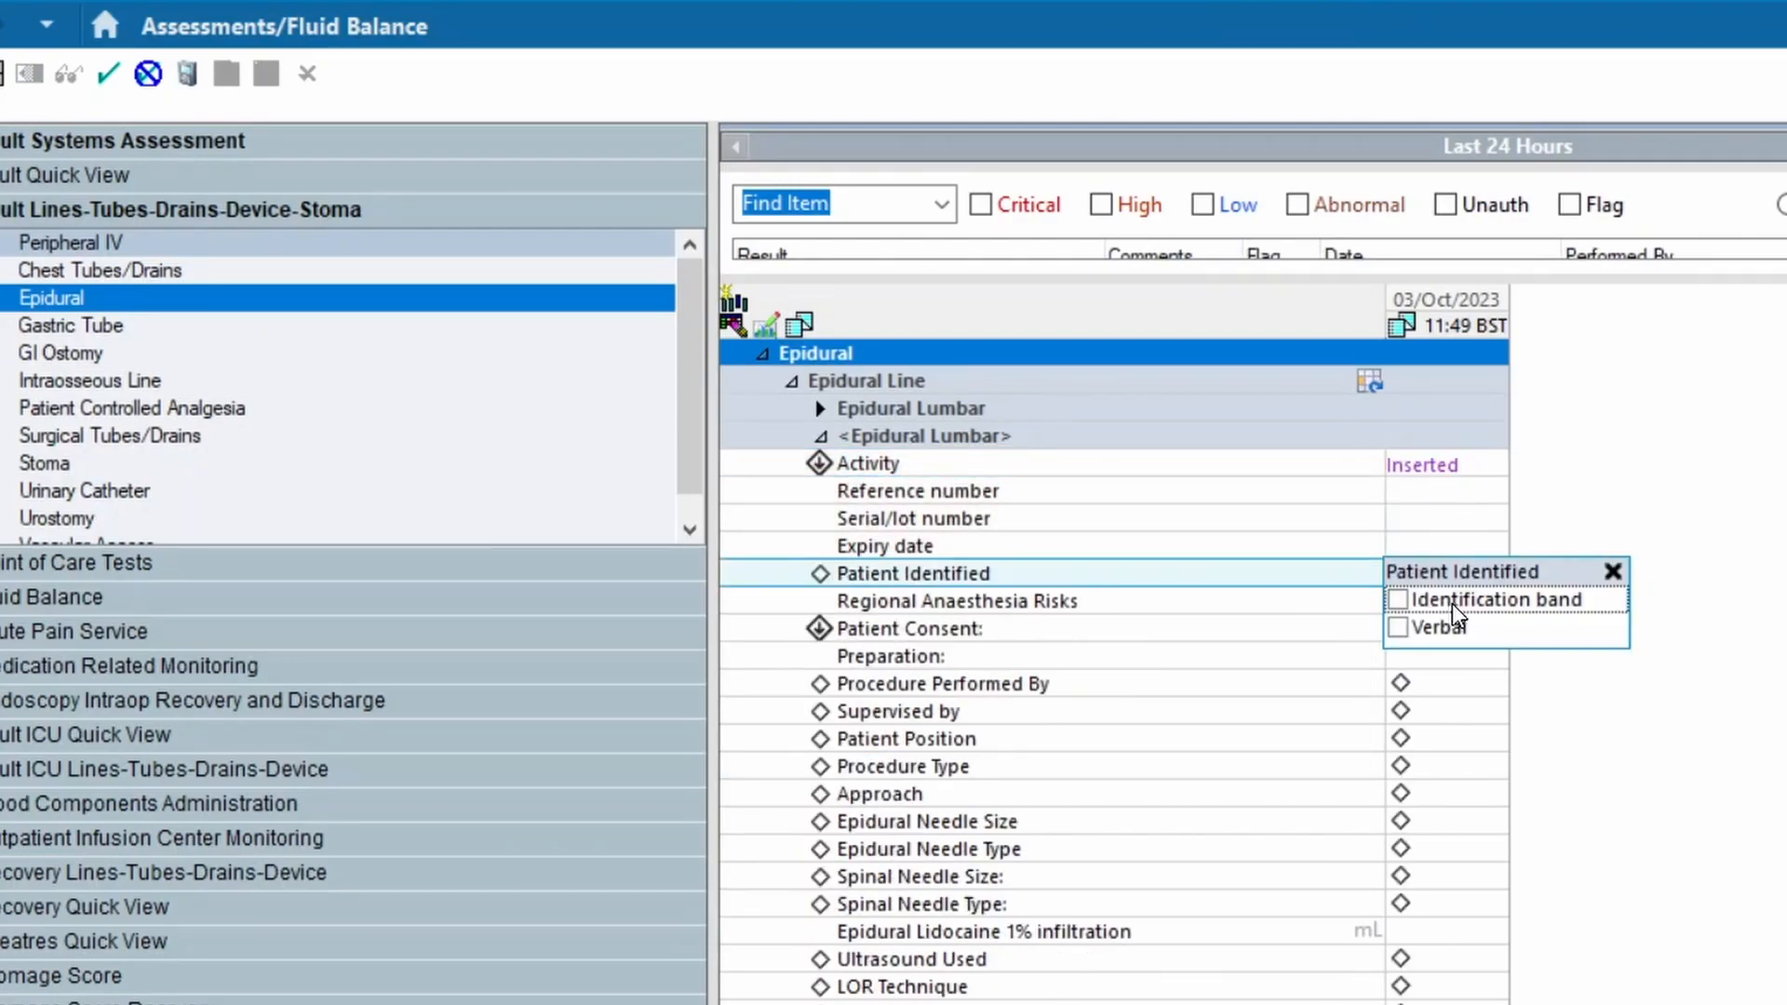
{"action": "left_click", "coordinate": [1416, 601]}
{"action": "left_click", "coordinate": [1428, 628]}
{"action": "key", "text": "Return"}
{"action": "key", "text": "Return"}
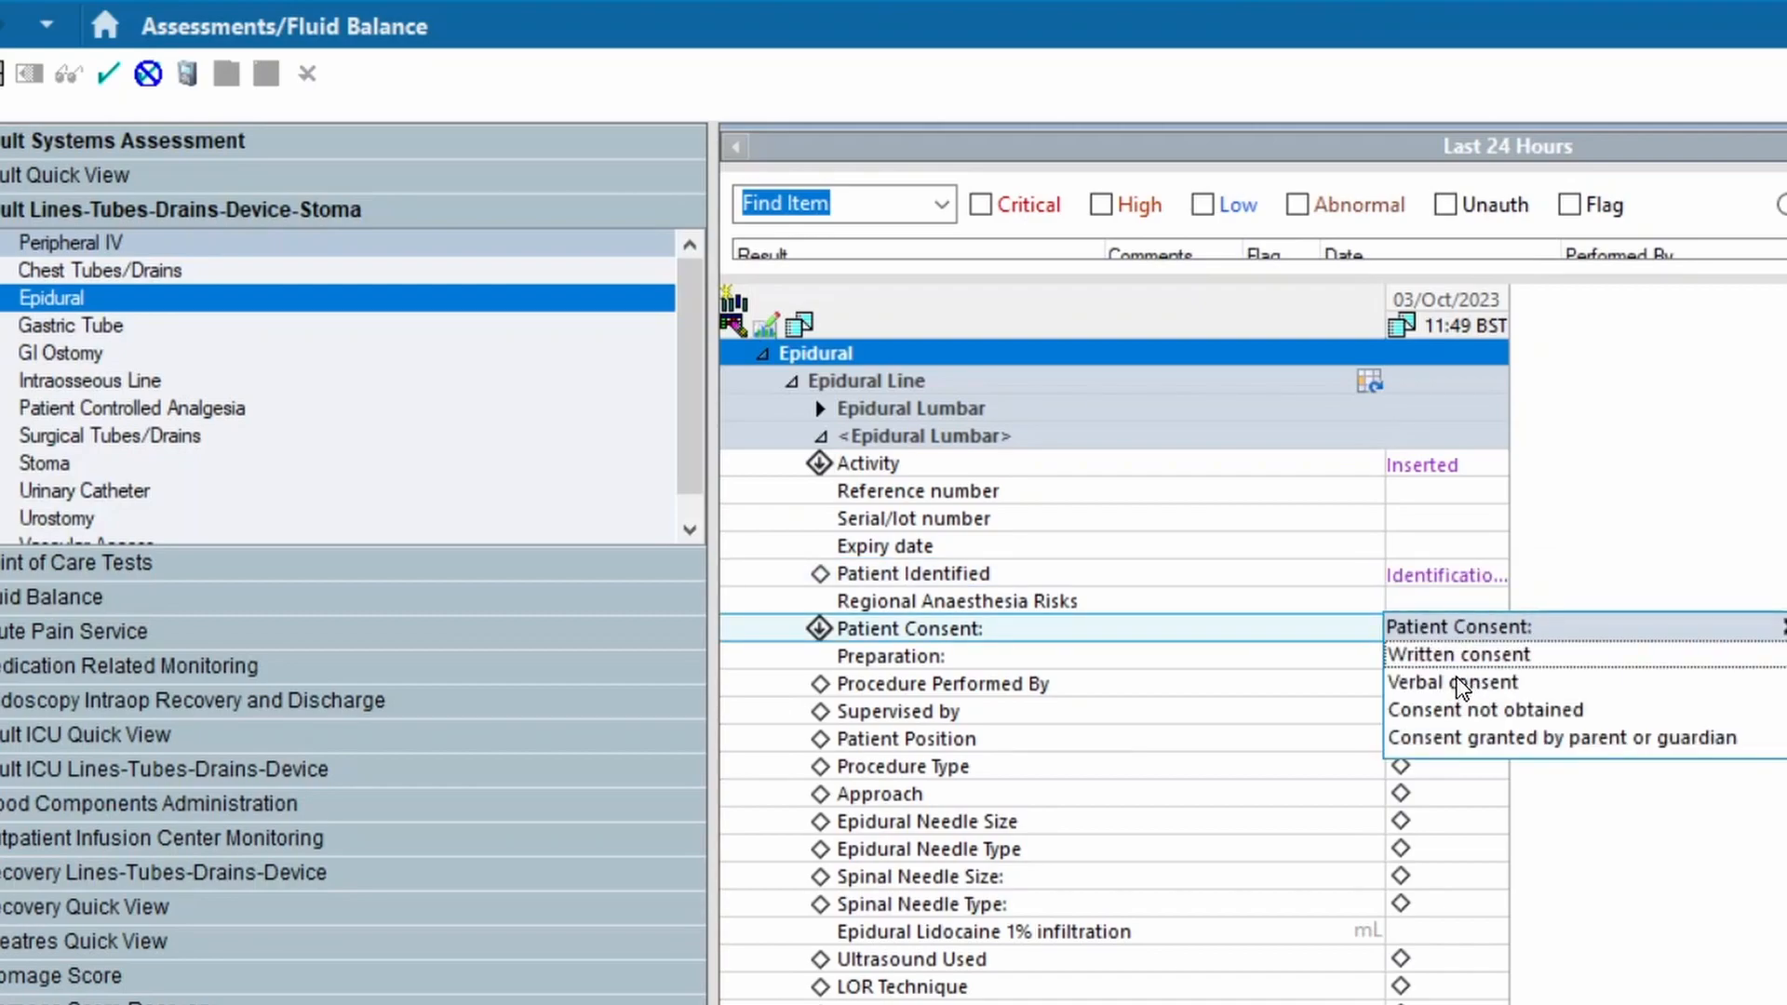
{"action": "left_click", "coordinate": [1462, 686]}
Look up the clinician's name and enter it under Procedure Performed By
{"action": "type", "text": "sivapathasund"}
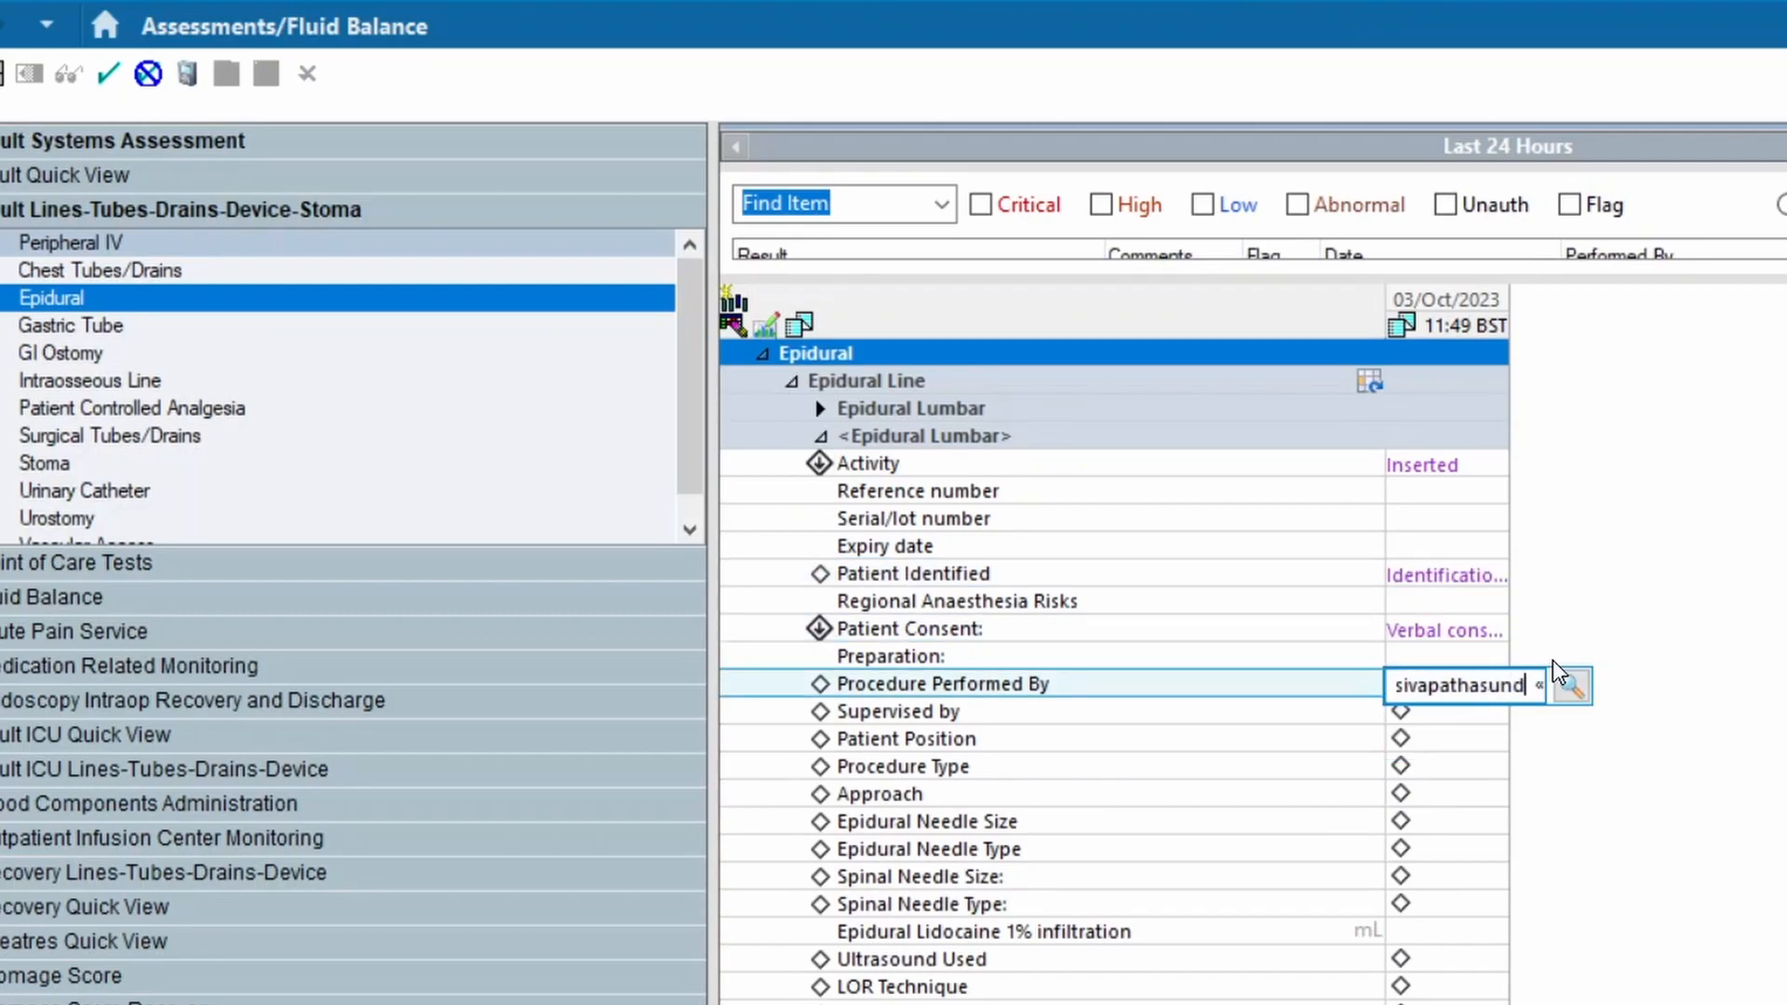
{"action": "left_click", "coordinate": [1571, 685]}
{"action": "left_click", "coordinate": [1391, 735]}
{"action": "double_click", "coordinate": [1391, 735]}
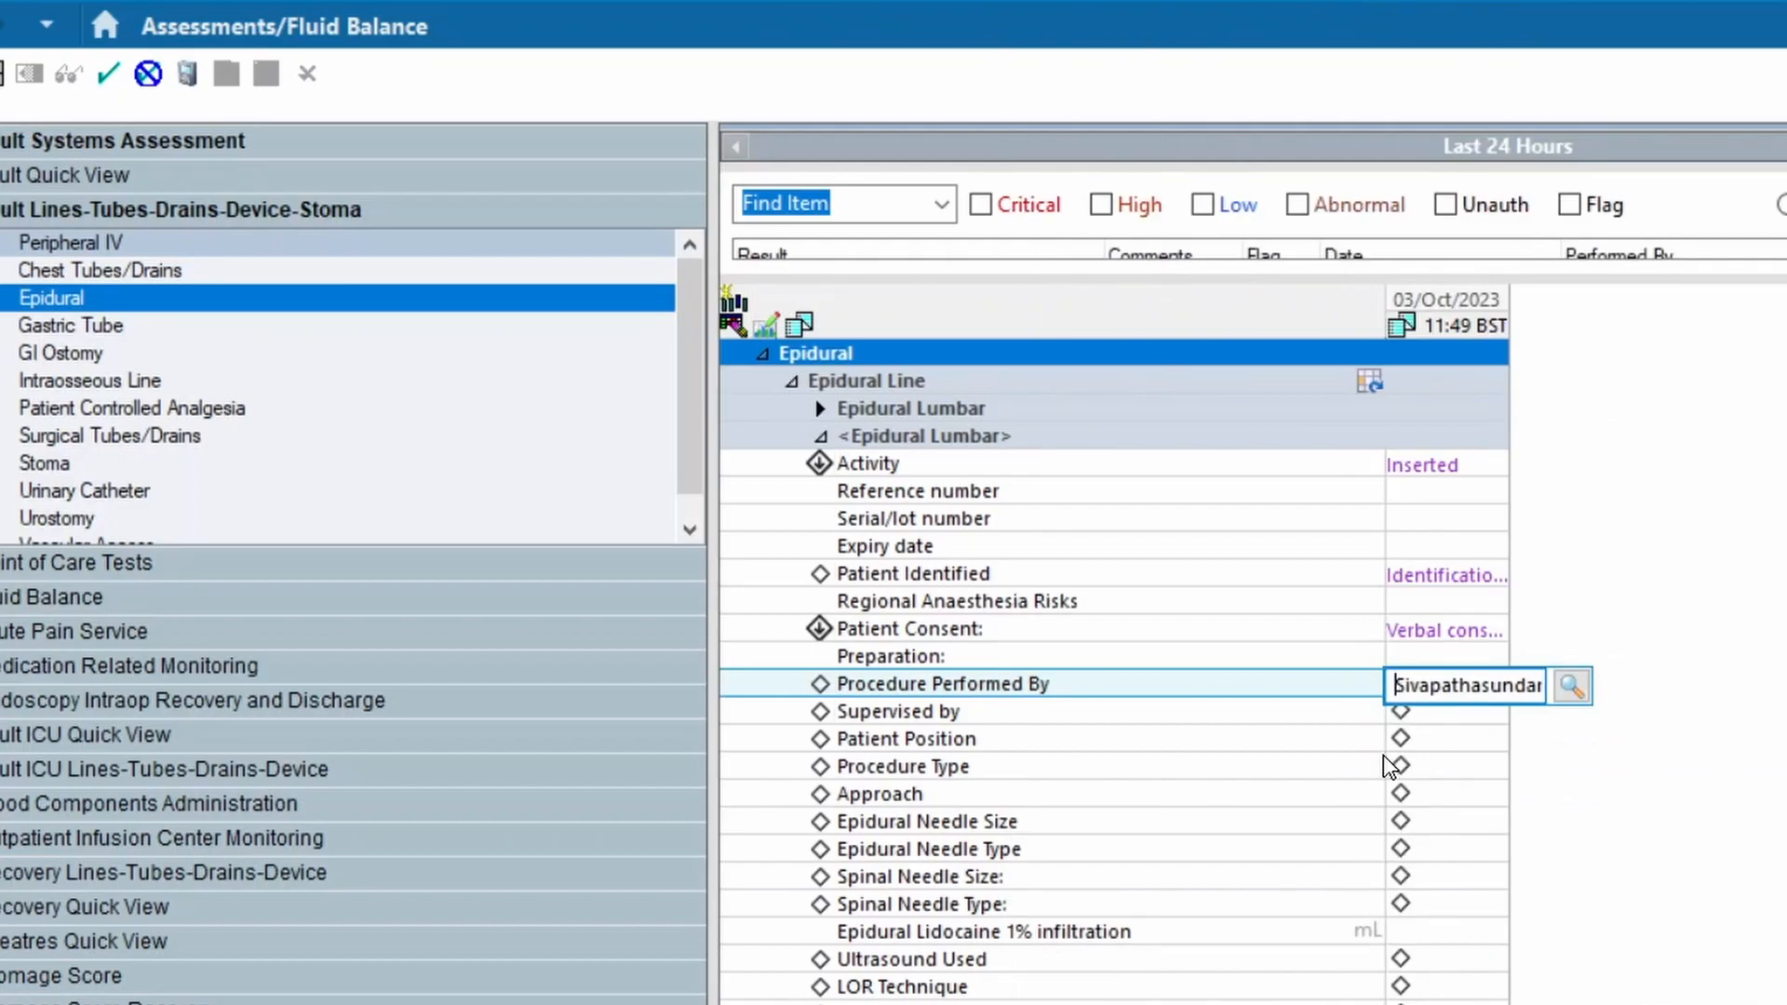
Record patient position Sitting, procedure type Elective, approach Midline and a 16G Tuohy epidural needle, leaving the spinal needle fields blank
{"action": "left_click", "coordinate": [1400, 739]}
{"action": "left_click", "coordinate": [1439, 765]}
{"action": "left_click", "coordinate": [1455, 798]}
{"action": "left_click", "coordinate": [1451, 825]}
{"action": "left_click", "coordinate": [1409, 850]}
{"action": "left_click", "coordinate": [1447, 877]}
{"action": "left_click", "coordinate": [1489, 906]}
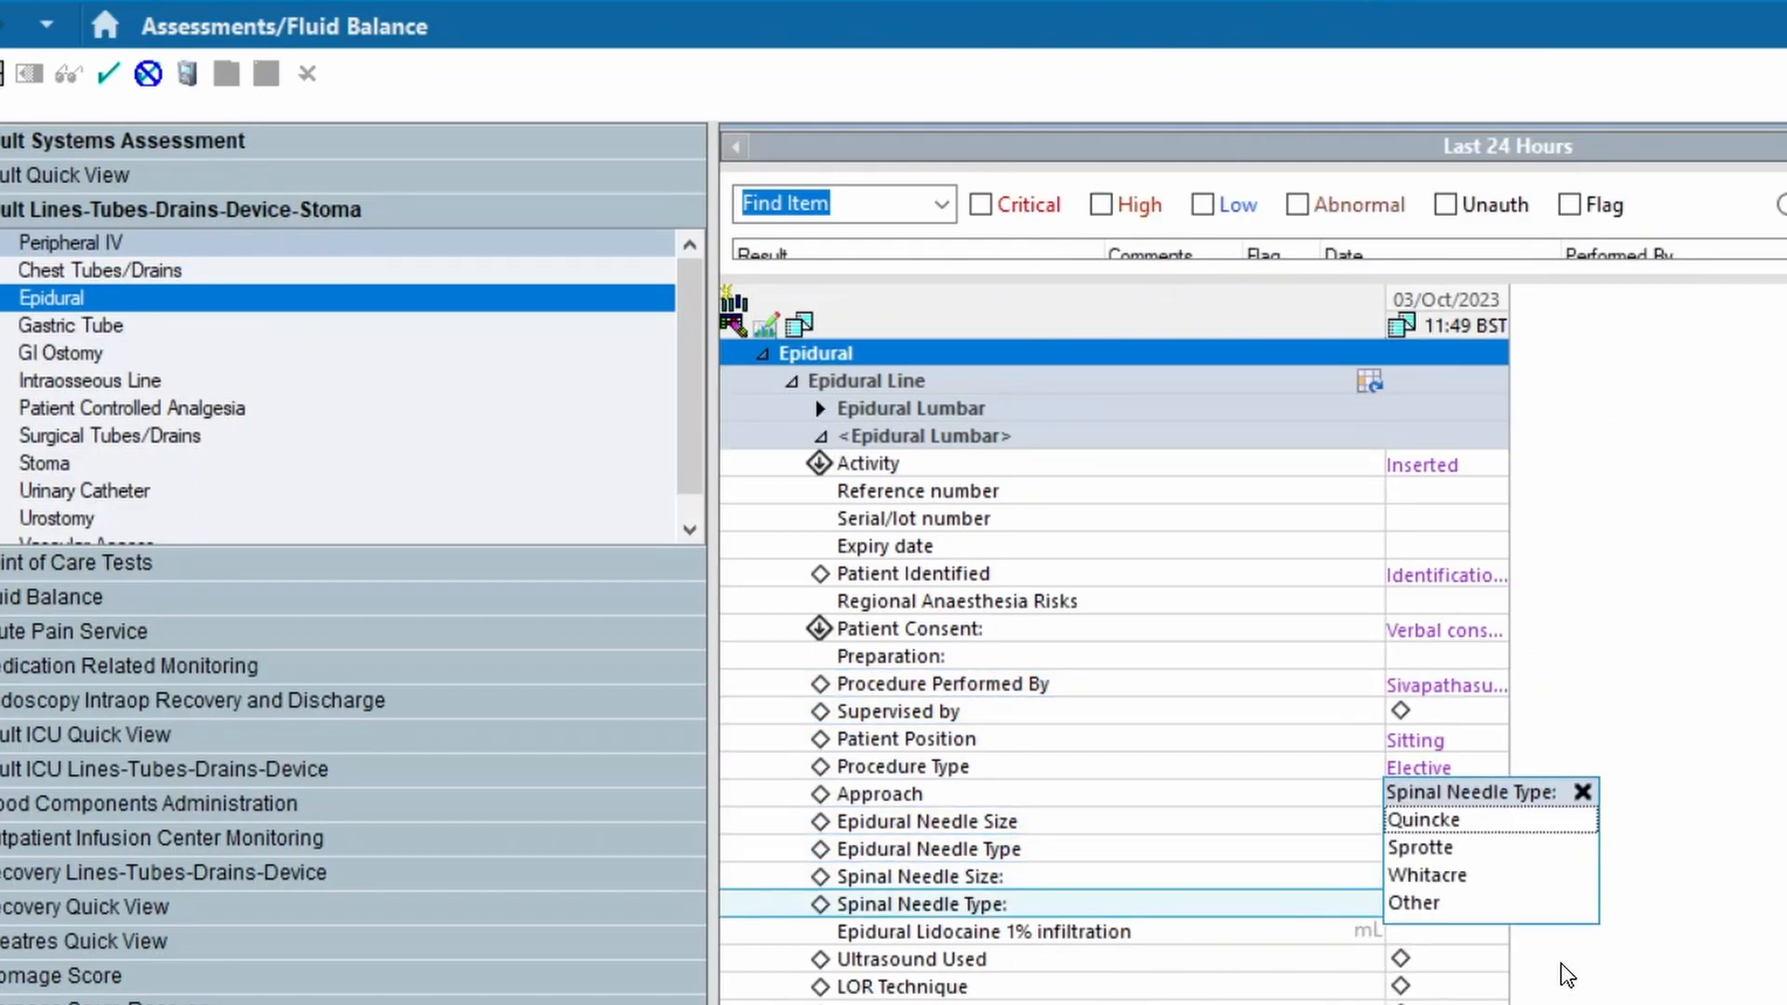
Record Ultrasound Used as No, LOR technique as Saline and the level of insertion as L3-L4
{"action": "left_click", "coordinate": [1438, 960]}
{"action": "scroll", "coordinate": [1415, 905], "scroll_direction": "down", "scroll_amount": 3}
{"action": "left_click", "coordinate": [1441, 713]}
{"action": "left_click", "coordinate": [1420, 767]}
{"action": "left_click", "coordinate": [1430, 766]}
{"action": "key", "text": "Return"}
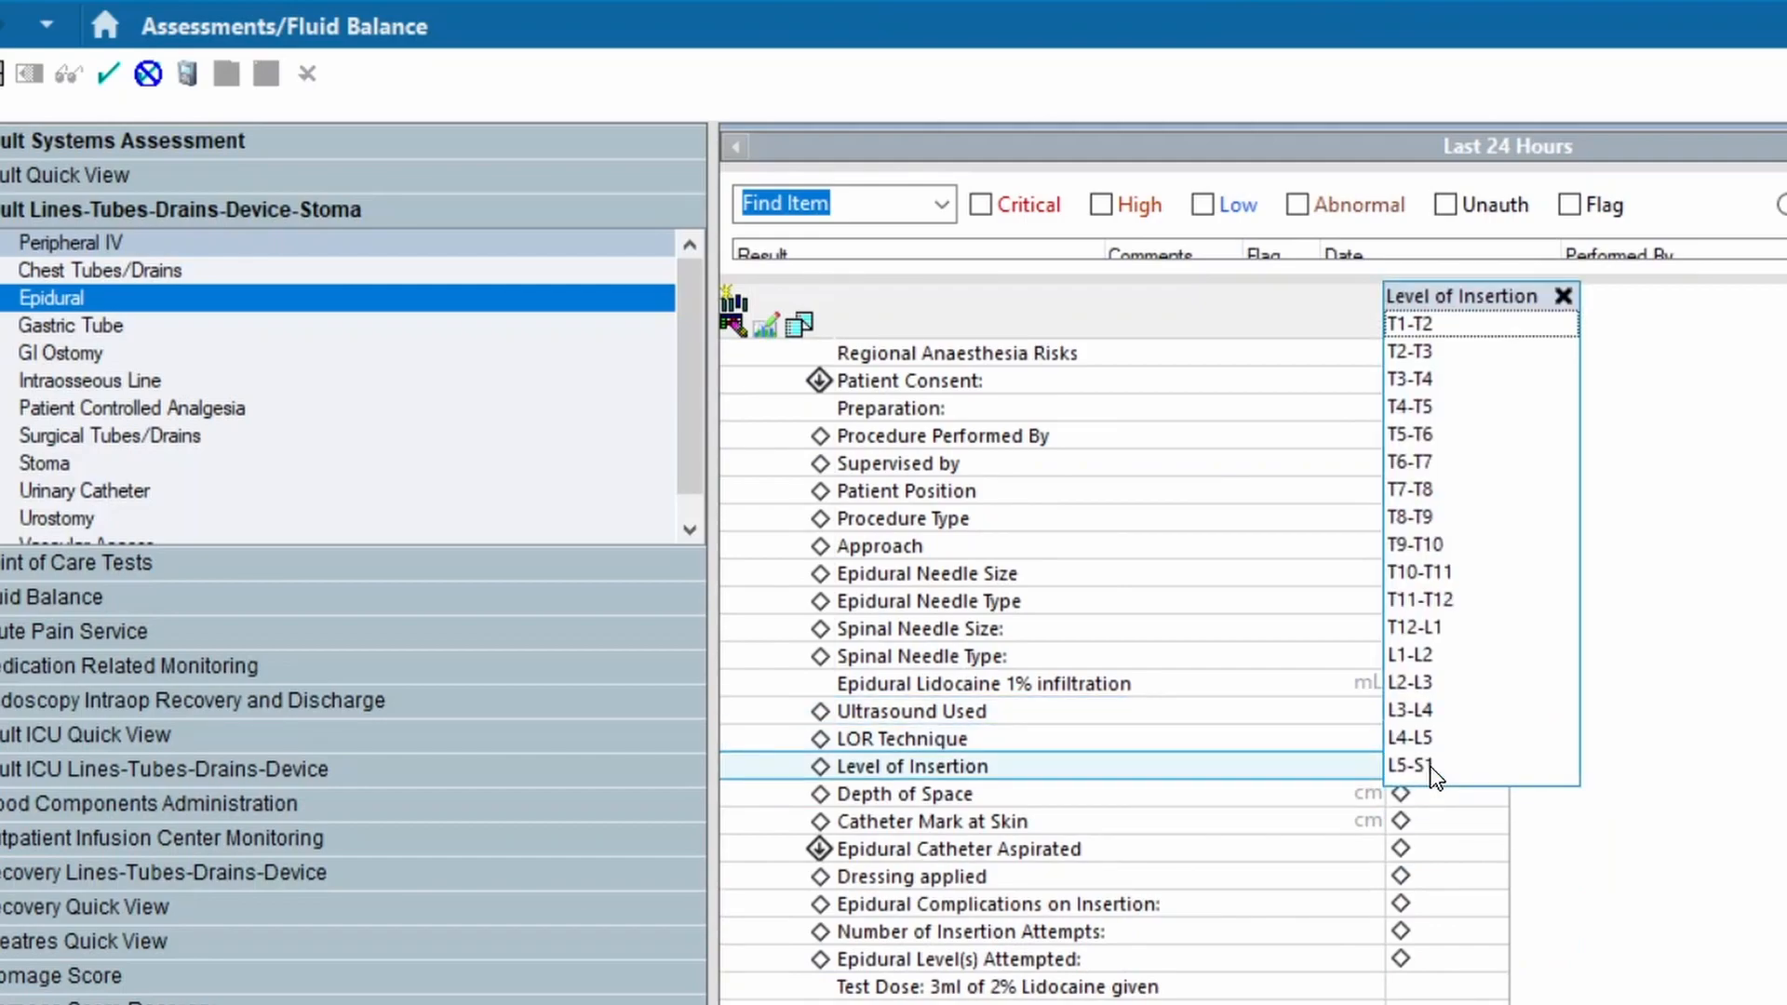
{"action": "left_click", "coordinate": [1410, 710]}
Enter a depth of space of 6 cm and catheter mark at skin of 10 cm, and record negative aspiration and the catheter dressing
{"action": "type", "text": "6"}
{"action": "key", "text": "Return"}
{"action": "type", "text": "10"}
{"action": "key", "text": "Return"}
{"action": "left_click", "coordinate": [1438, 871]}
{"action": "left_click", "coordinate": [1535, 903]}
{"action": "key", "text": "Return"}
Record no epidural complications on insertion and 1 insertion attempt, and sign the epidural line documentation
{"action": "left_click", "coordinate": [1443, 740]}
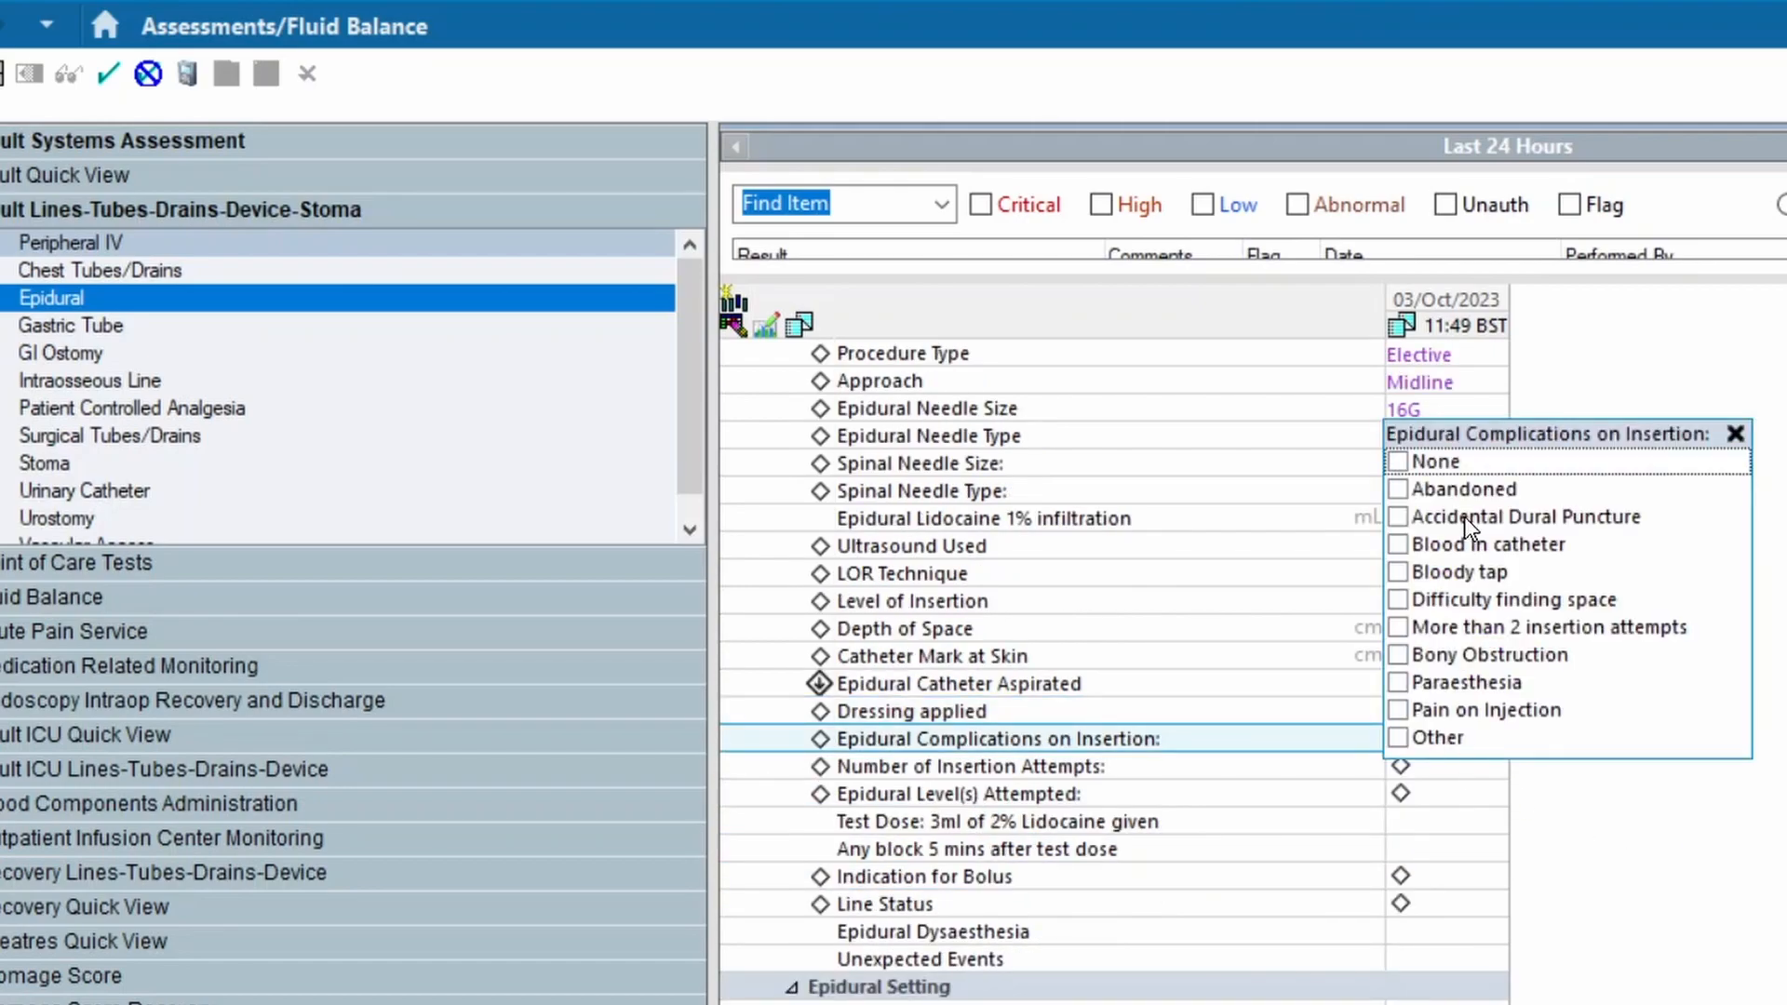
{"action": "left_click", "coordinate": [1451, 462]}
{"action": "key", "text": "Return"}
{"action": "type", "text": "1"}
{"action": "key", "text": "Return"}
{"action": "key", "text": "Escape"}
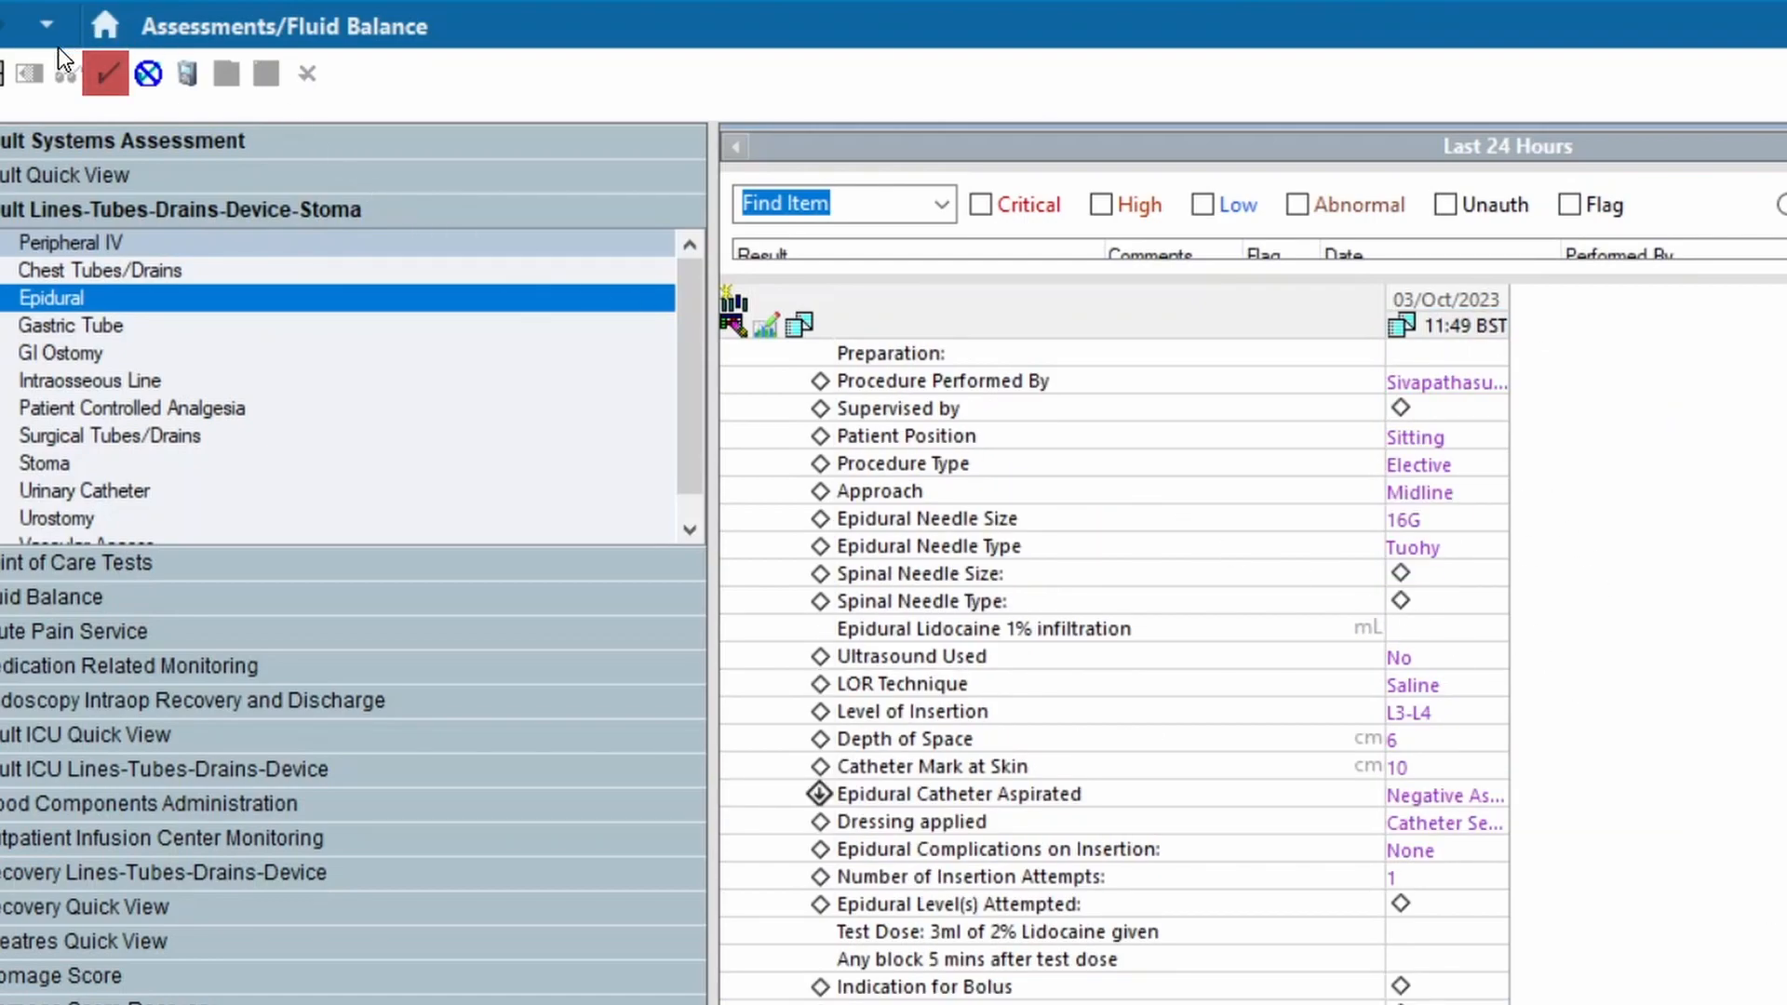
{"action": "left_click", "coordinate": [101, 80]}
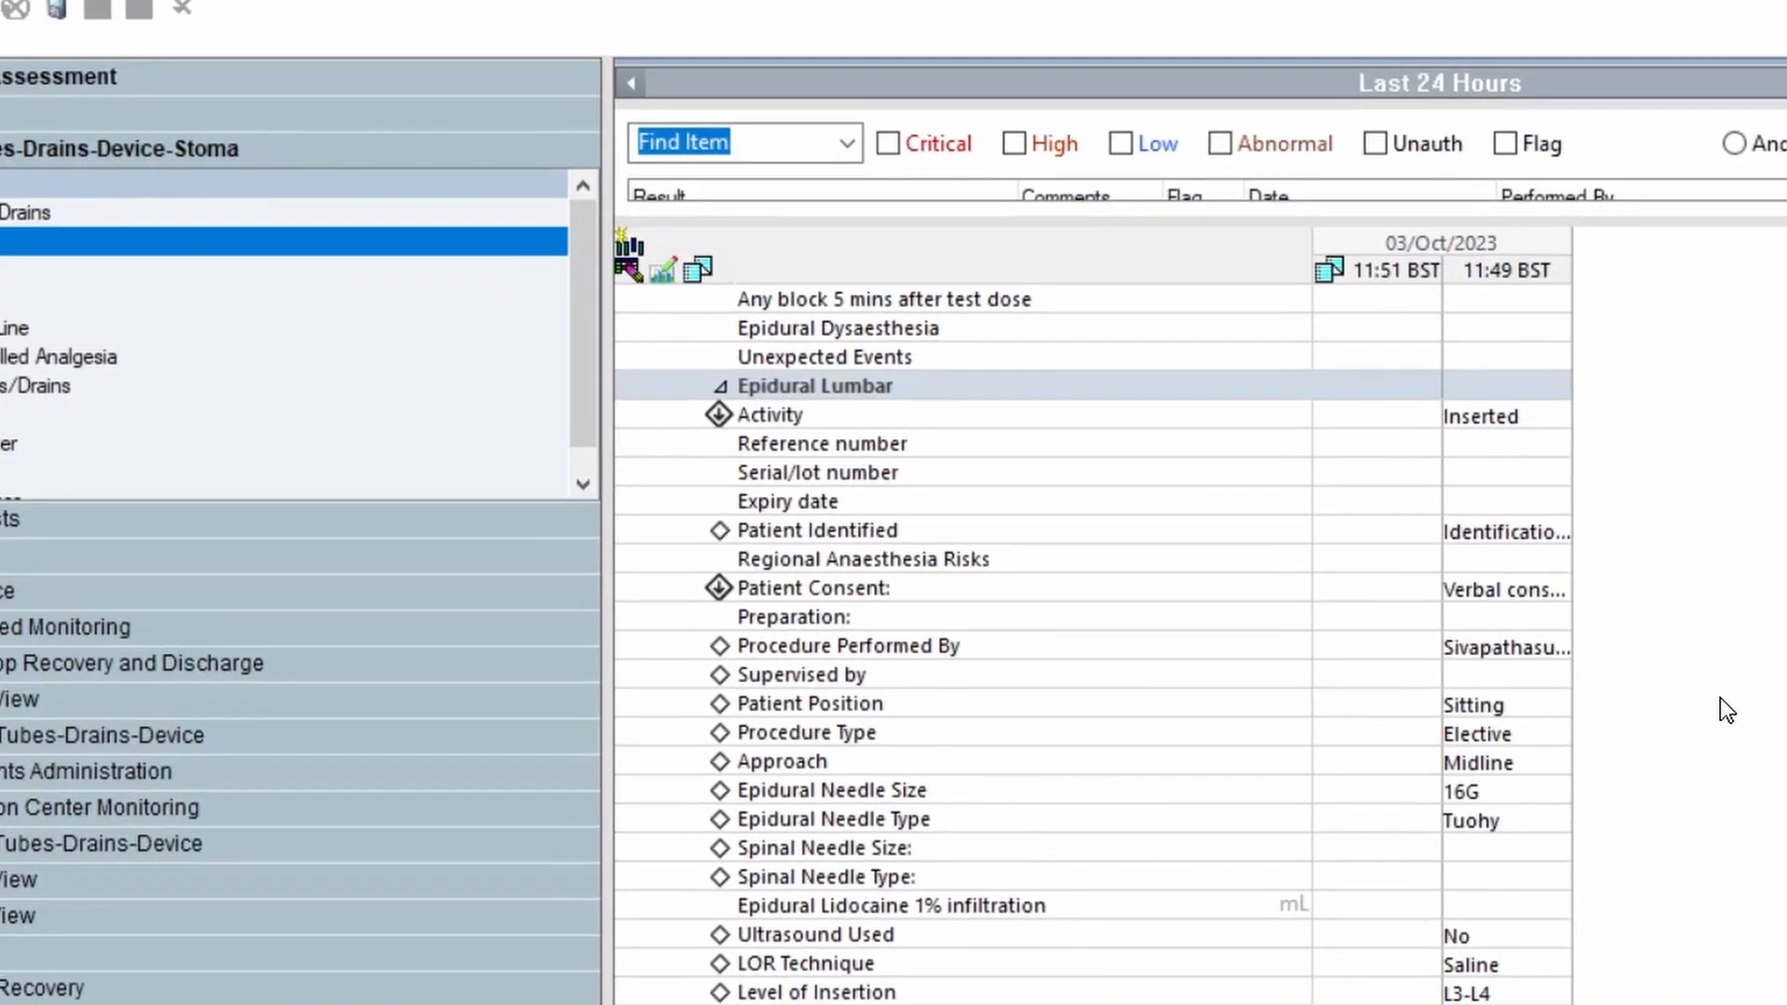
Review the signed epidural line entry and the Epidural Setting, Assessment, Verification and anaesthesia follow-up fields below it
{"action": "scroll", "coordinate": [1774, 732], "scroll_direction": "down", "scroll_amount": 6}
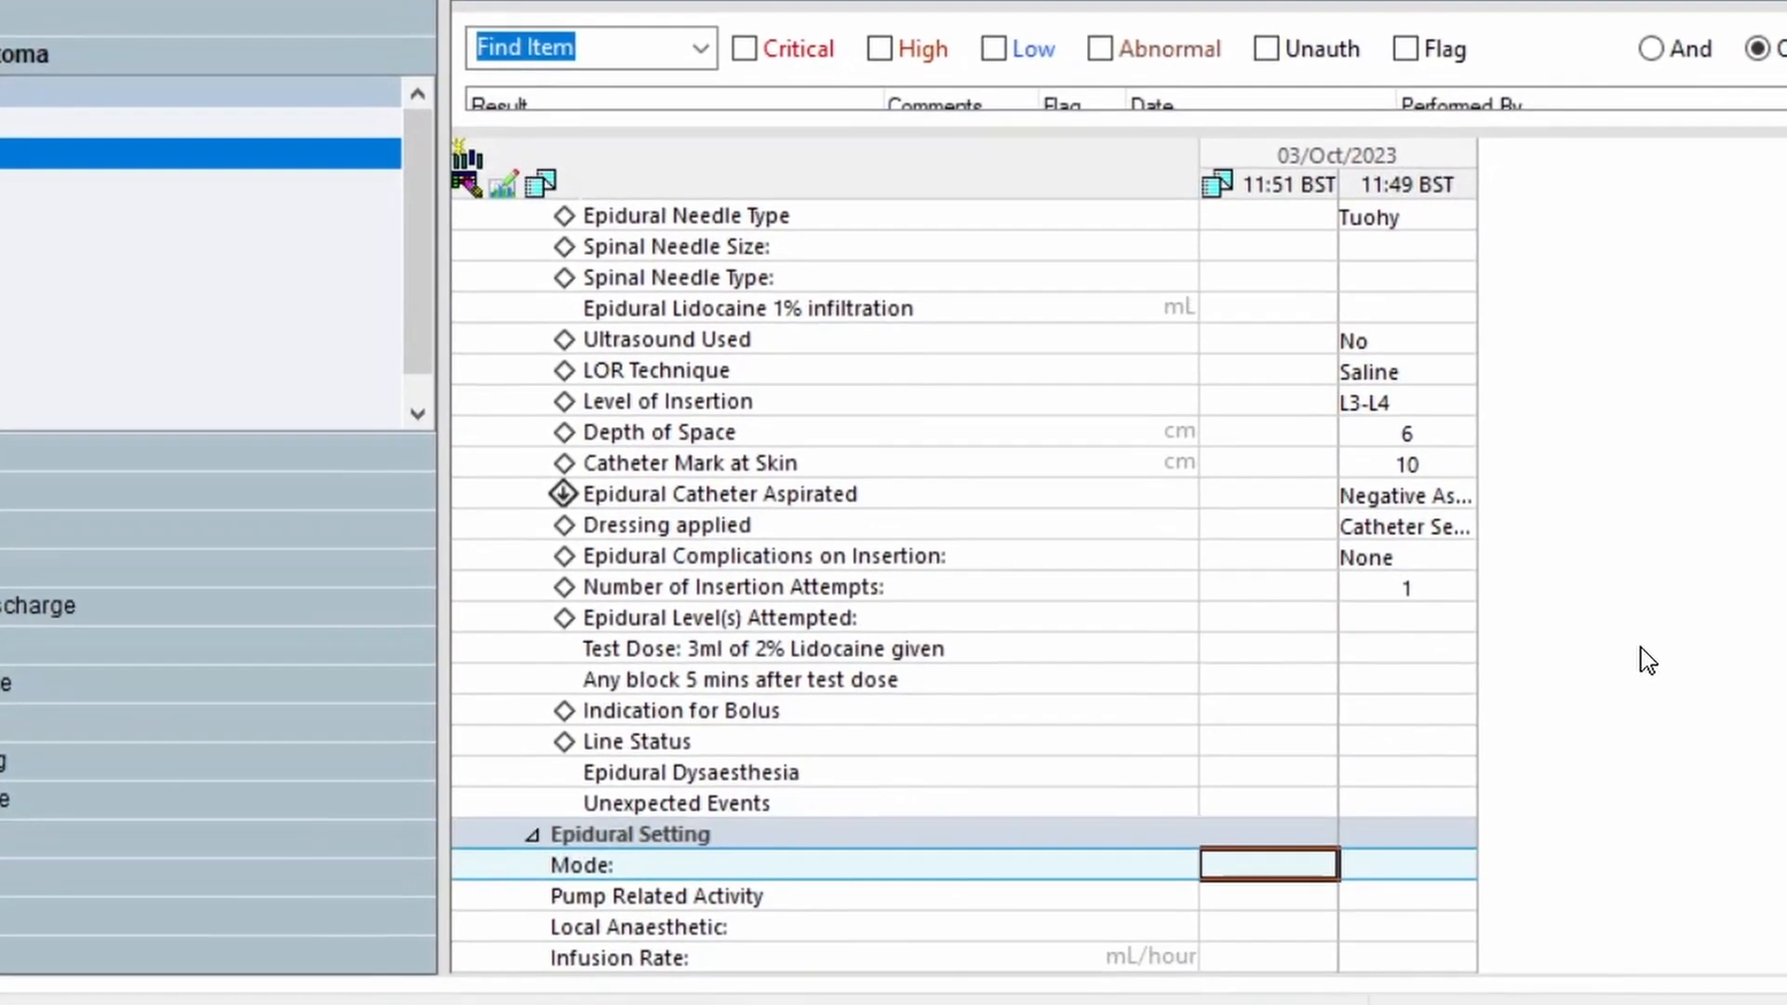
{"action": "scroll", "coordinate": [1591, 622], "scroll_direction": "down", "scroll_amount": 3}
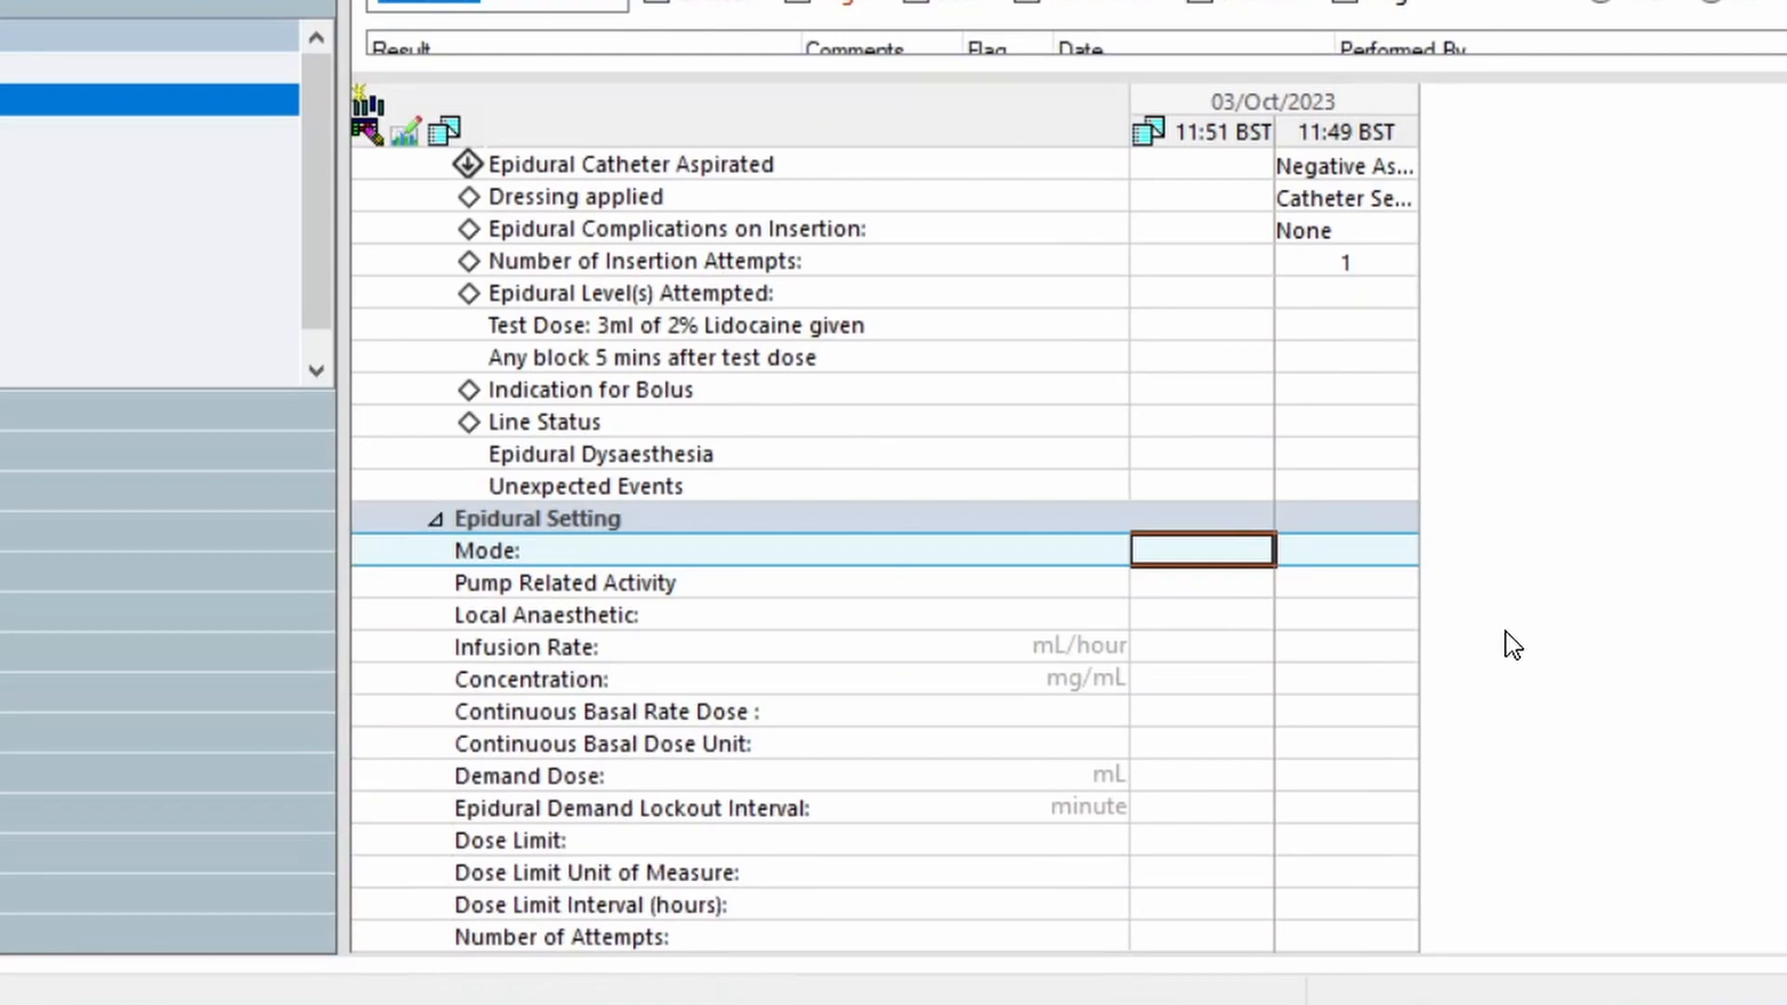
{"action": "scroll", "coordinate": [1545, 645], "scroll_direction": "down", "scroll_amount": 2}
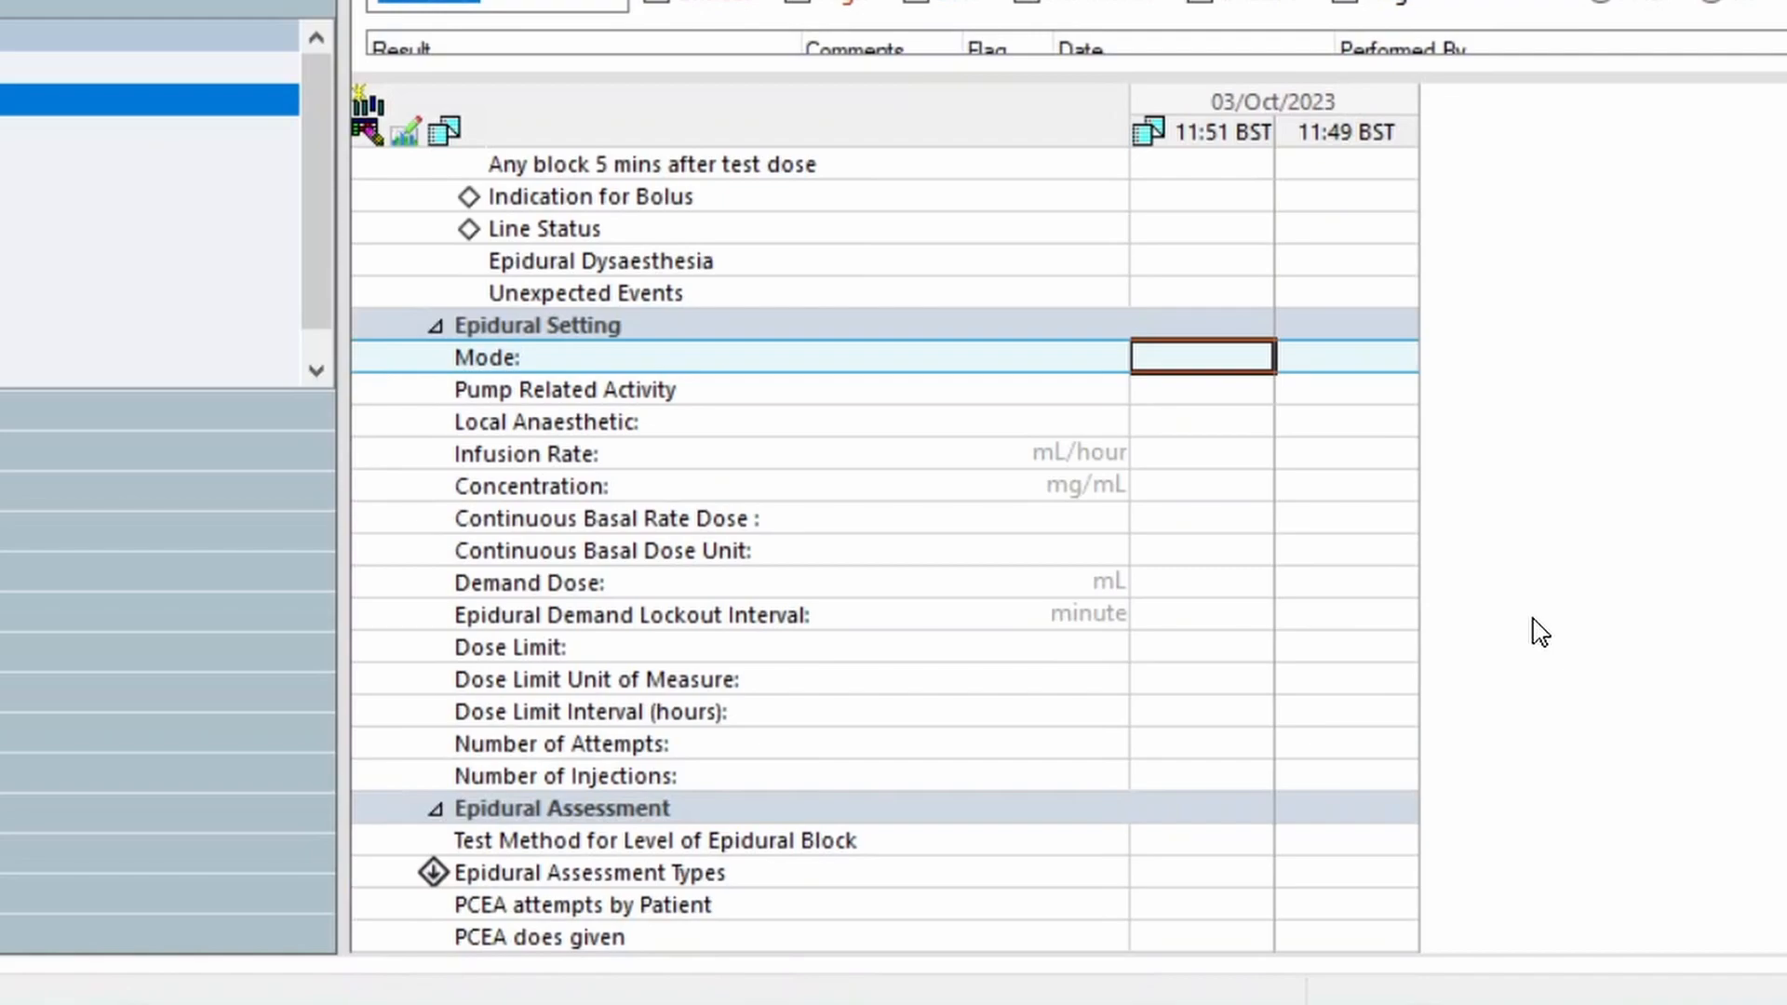
{"action": "scroll", "coordinate": [1056, 588], "scroll_direction": "down", "scroll_amount": 4}
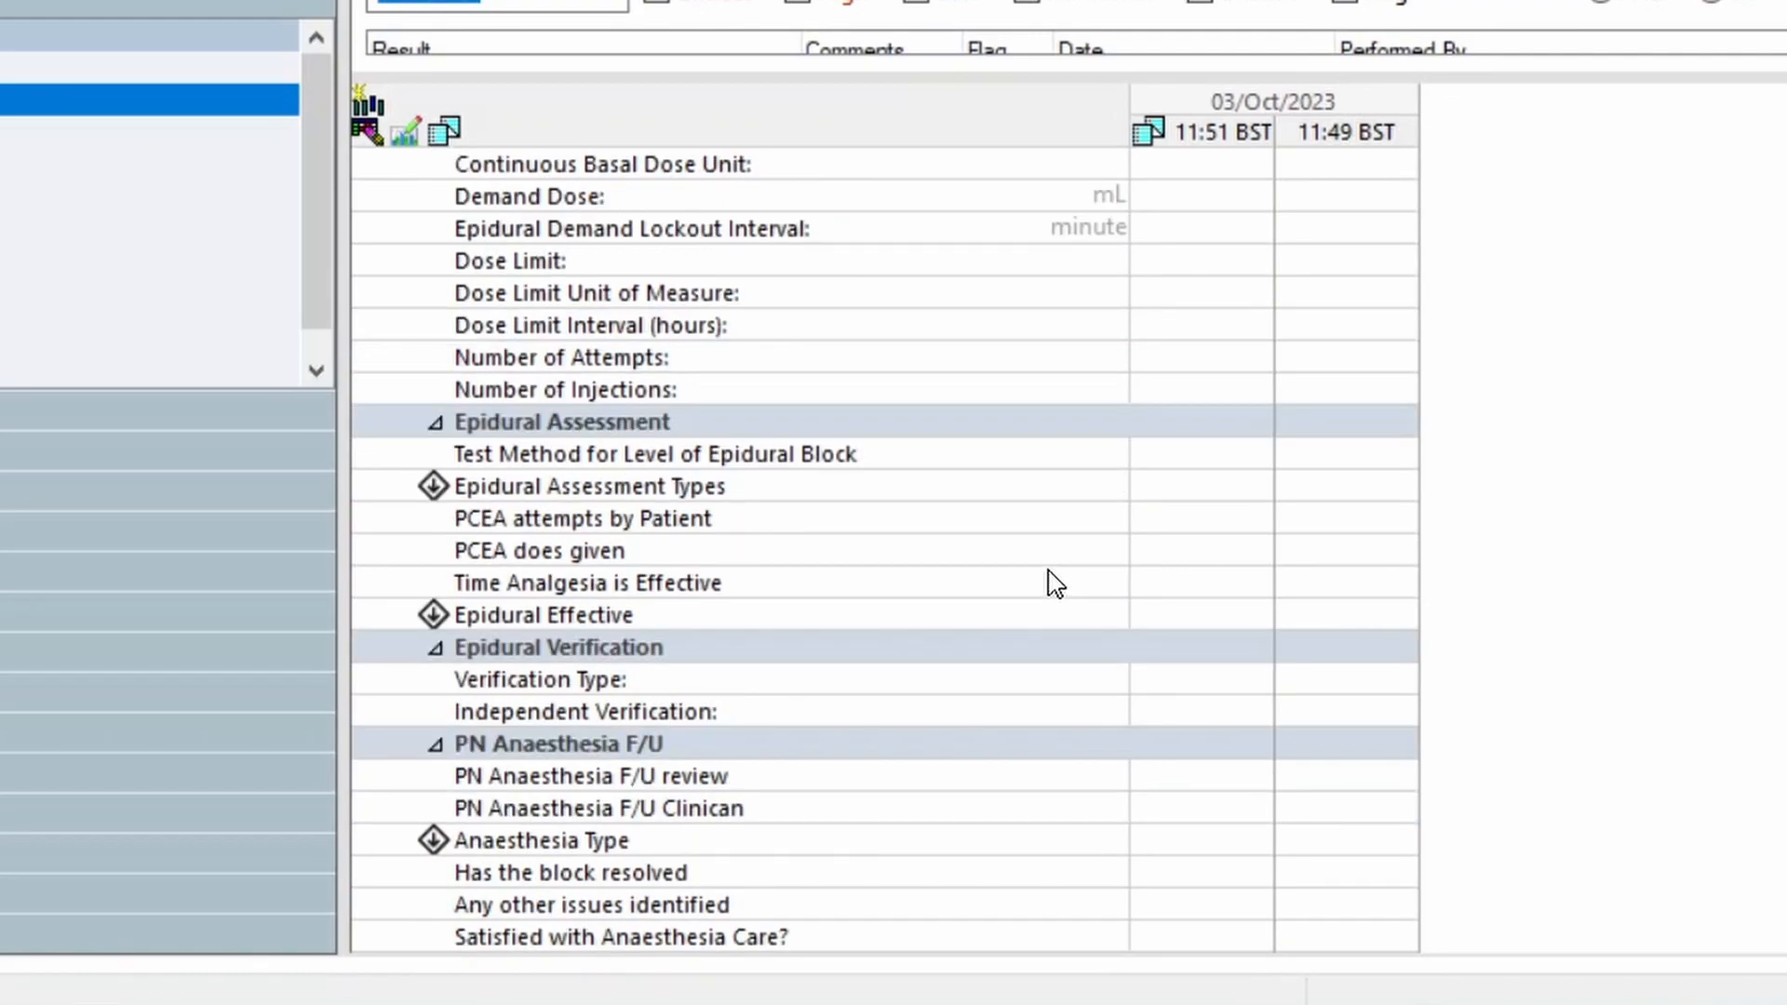
{"action": "scroll", "coordinate": [1054, 583], "scroll_direction": "up", "scroll_amount": 2}
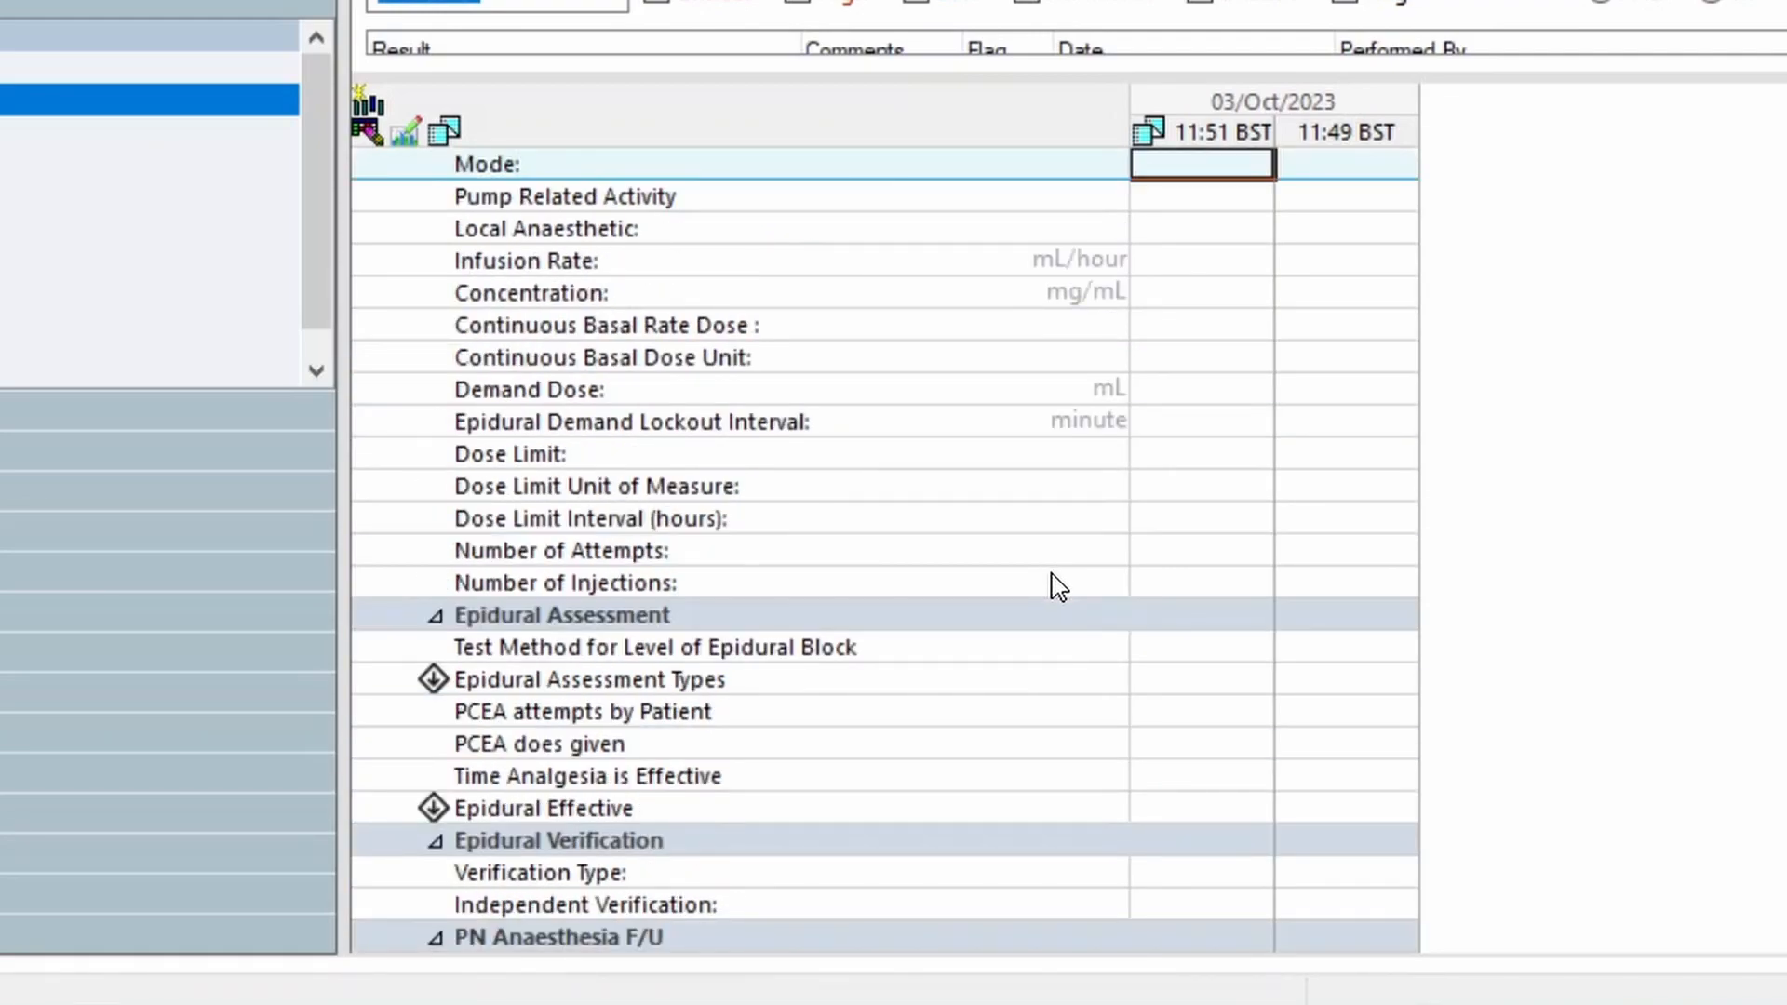